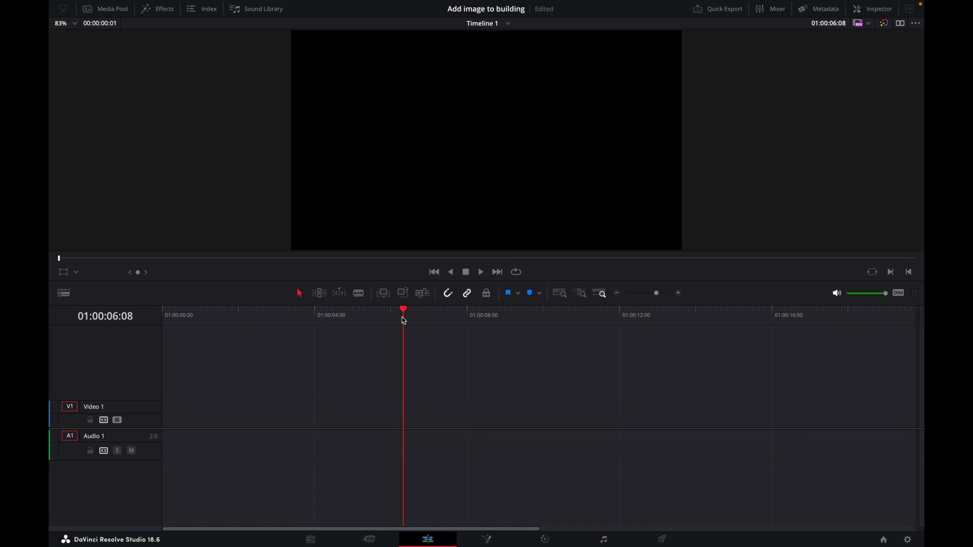
# - Place the Wall footage clip from the Video bin at the start of the Video 1 track
pyautogui.click(107, 9)
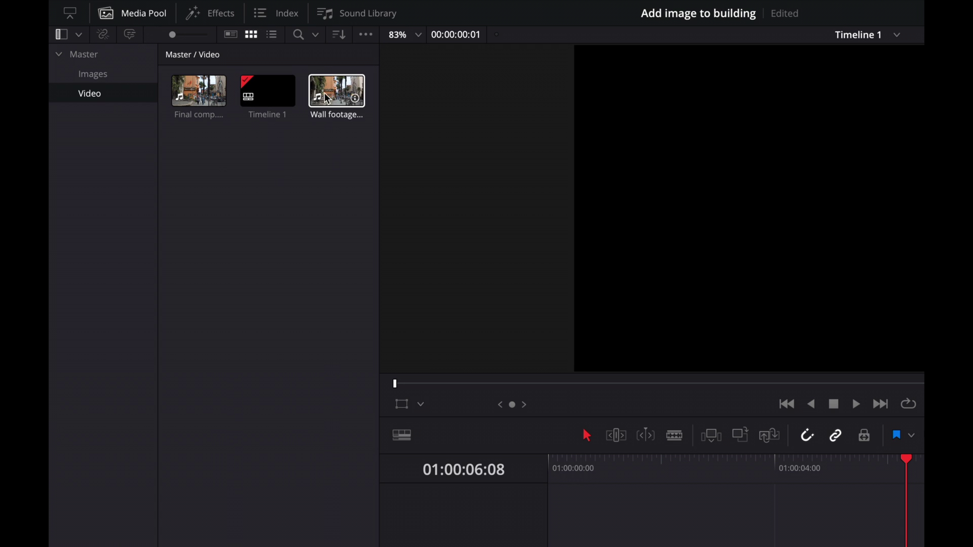
pyautogui.moveTo(334, 97); pyautogui.dragTo(432, 413)
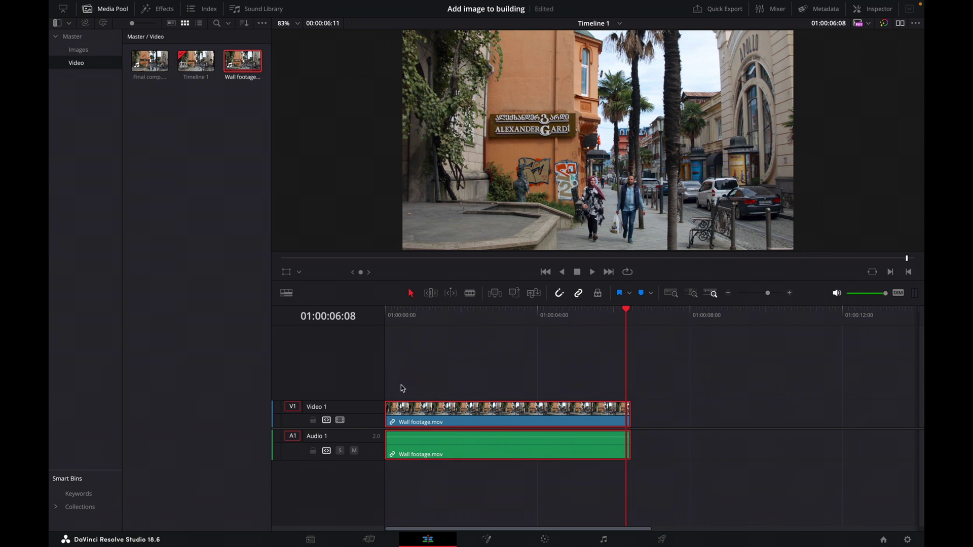
pyautogui.click(110, 11)
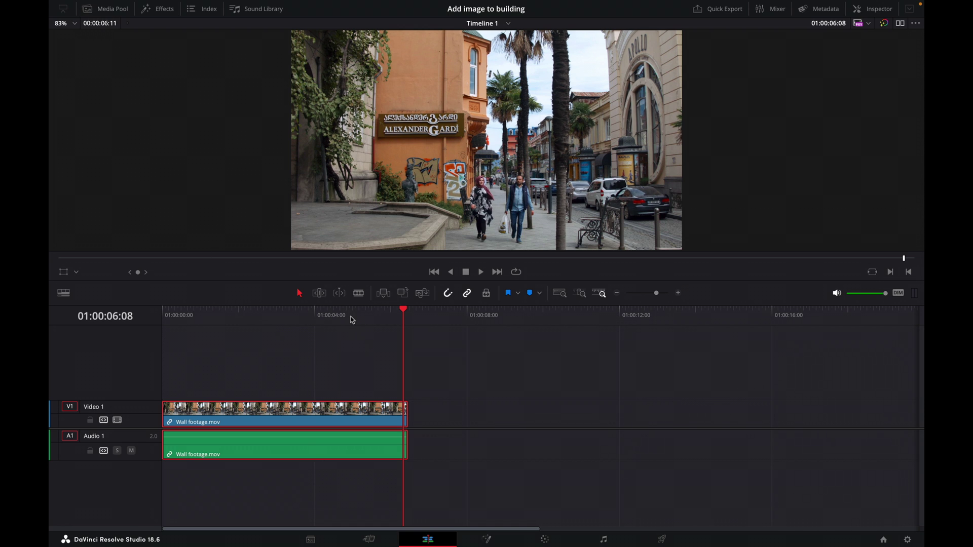
# - Return the playhead to the start of the timeline and convert the wall footage into a new Fusion clip
pyautogui.moveTo(357, 318); pyautogui.dragTo(107, 316)
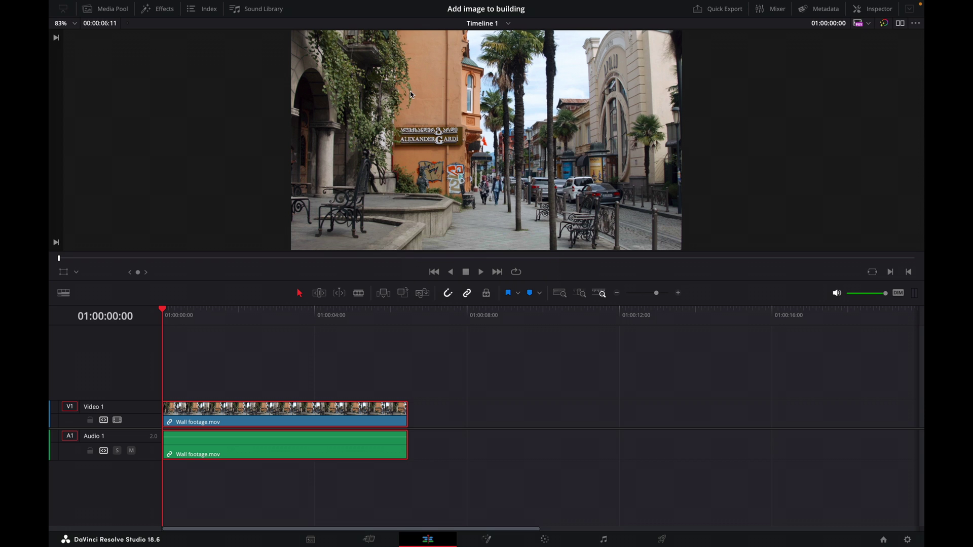
pyautogui.rightClick(292, 409)
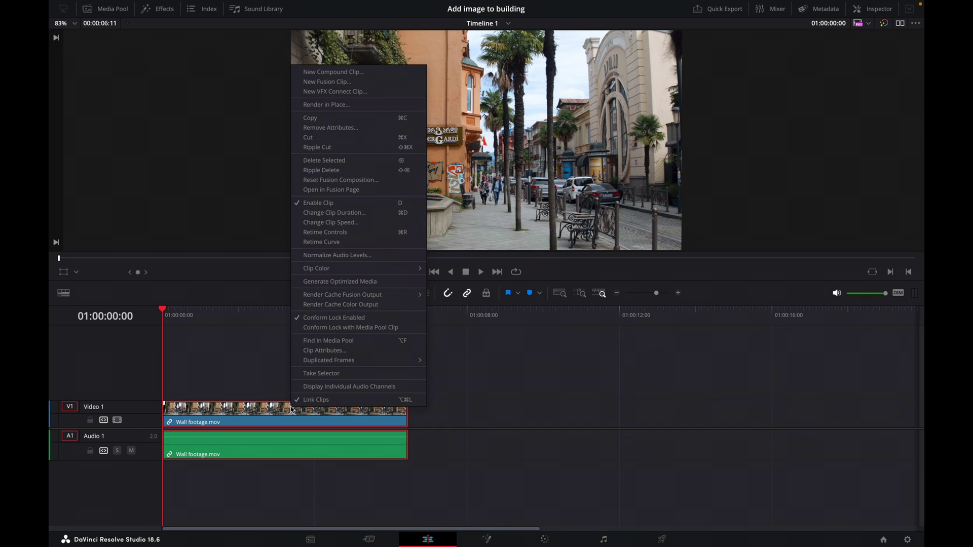
pyautogui.click(343, 82)
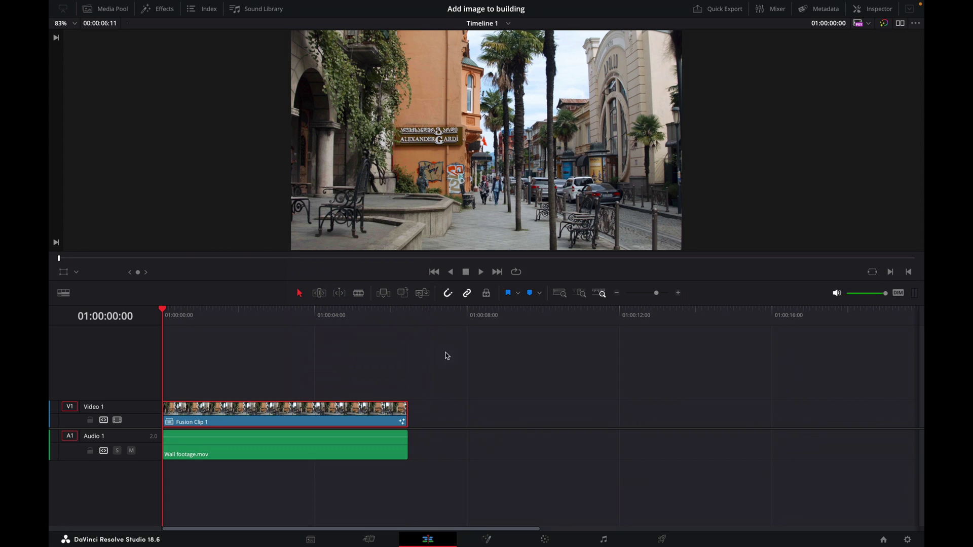
# - Open the Fusion clip in the Fusion page and space its MediaIn1 and MediaOut1 nodes apart in the node graph
pyautogui.click(485, 538)
pyautogui.moveTo(84, 404); pyautogui.dragTo(453, 471)
pyautogui.moveTo(417, 426); pyautogui.dragTo(598, 466)
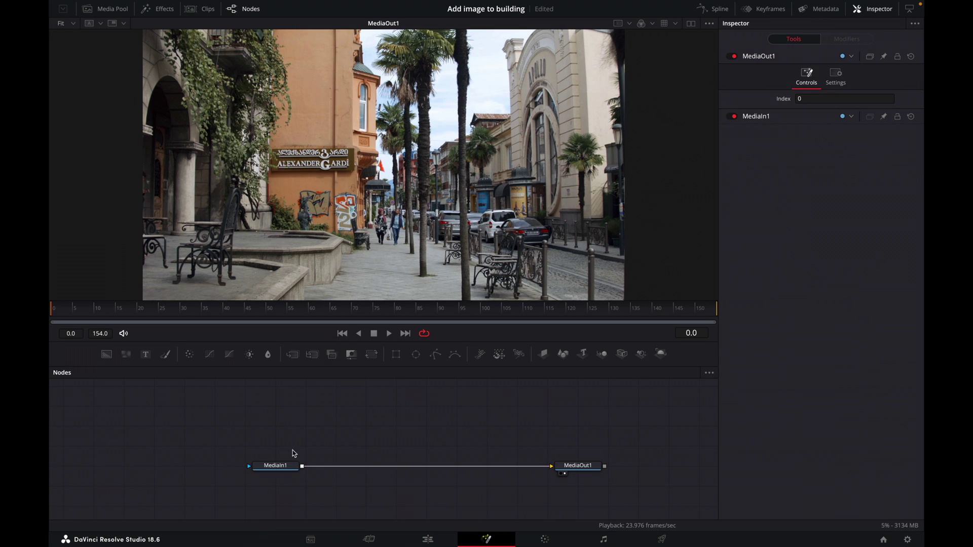
# - Rename the MediaIn1 node as videoclip
pyautogui.click(284, 465)
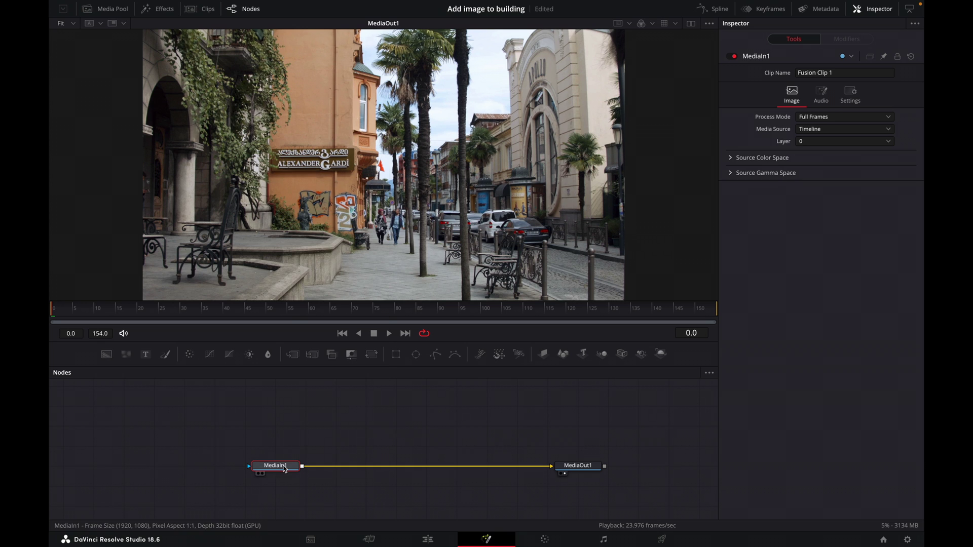
pyautogui.rightClick(285, 466)
pyautogui.click(329, 385)
pyautogui.write('videoclip')
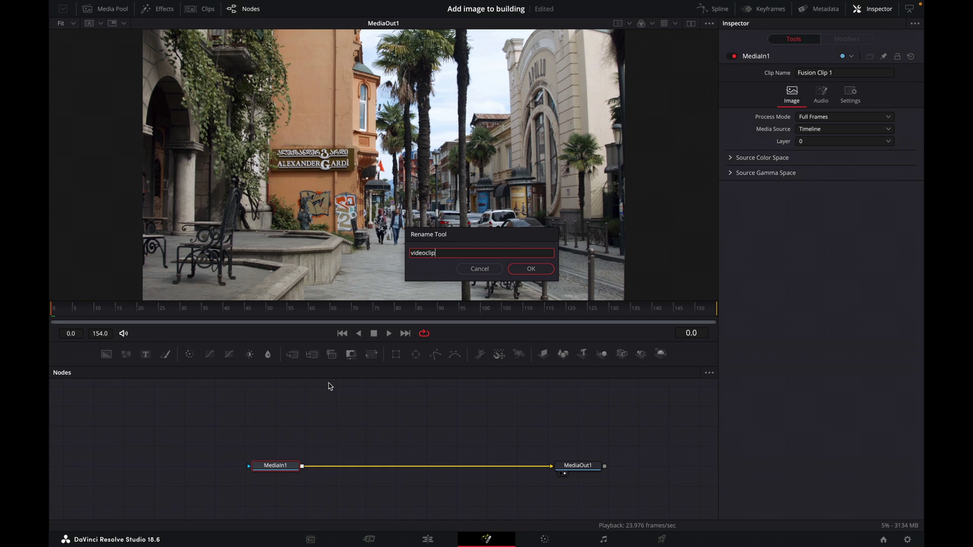
pyautogui.click(536, 273)
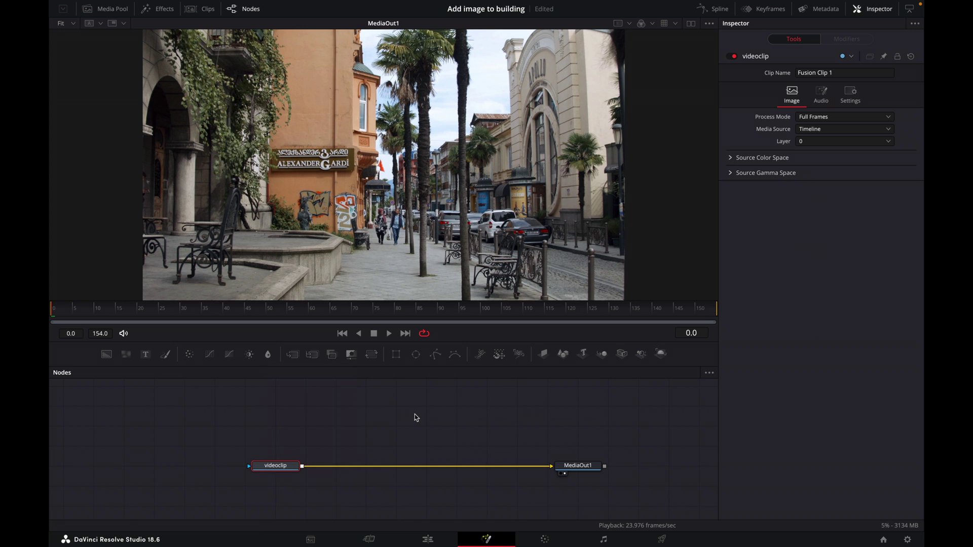
# - Move the playhead to the clip's last frame, 154, and save the project
pyautogui.moveTo(541, 311); pyautogui.dragTo(810, 309)
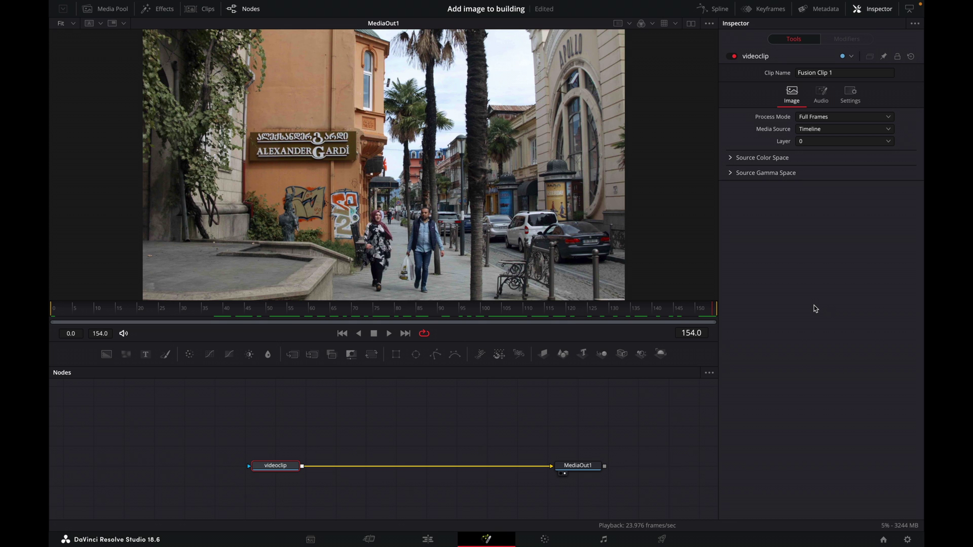
pyautogui.hotkey('ctrl', 's')
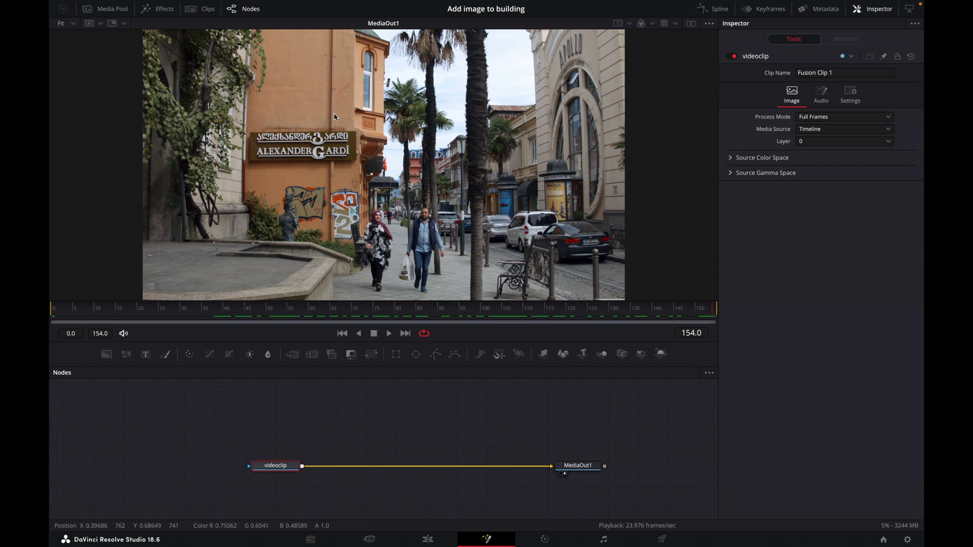
pyautogui.moveTo(667, 312); pyautogui.dragTo(758, 318)
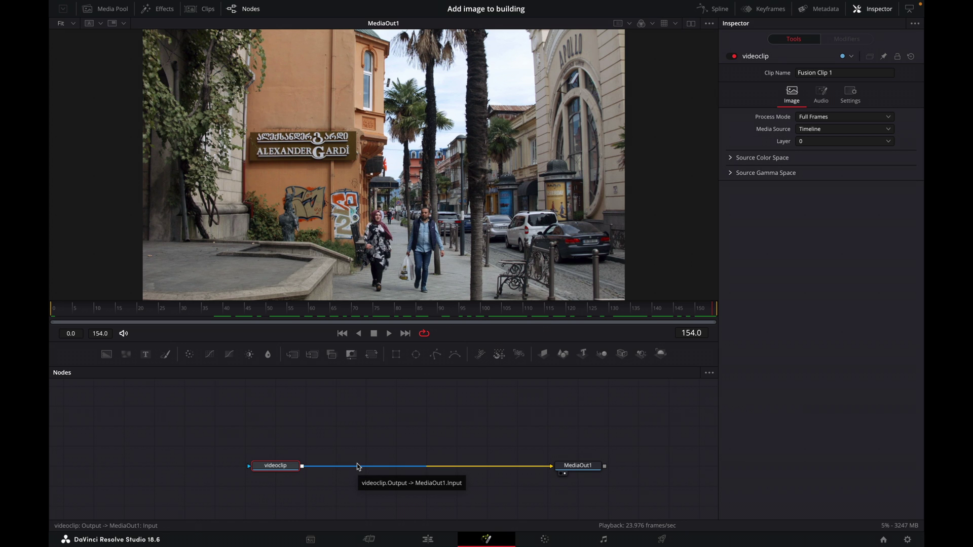
# - Insert a Planar Tracker node between videoclip and MediaOut1
pyautogui.hotkey('shift', 'space')
pyautogui.write('whit')
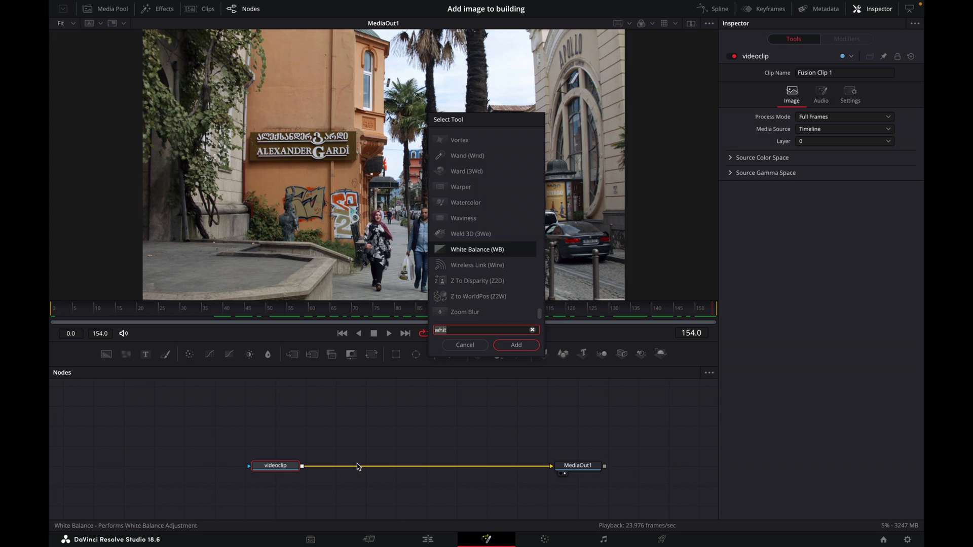
pyautogui.press('BackSpace')
pyautogui.press('BackSpace')
pyautogui.press('BackSpace')
pyautogui.press('BackSpace')
pyautogui.write('planar')
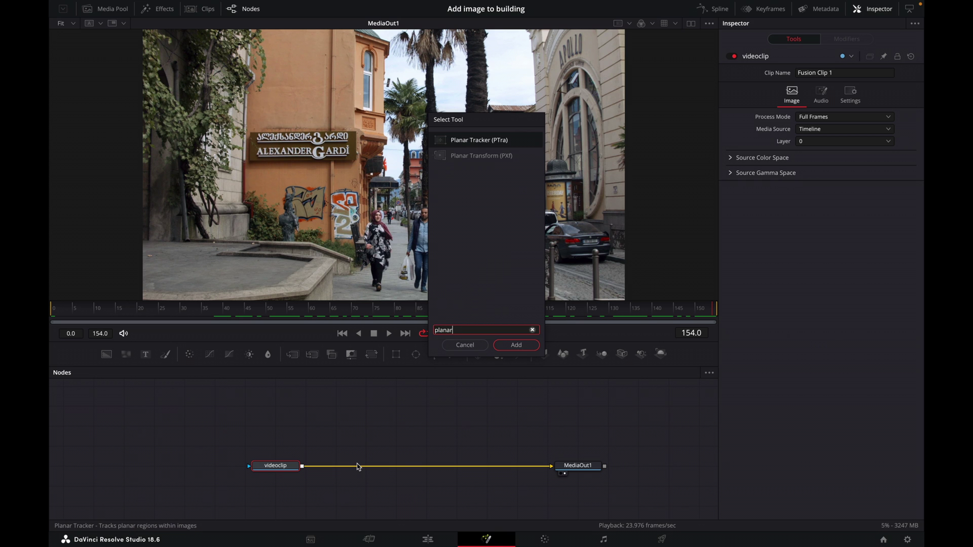
pyautogui.click(516, 344)
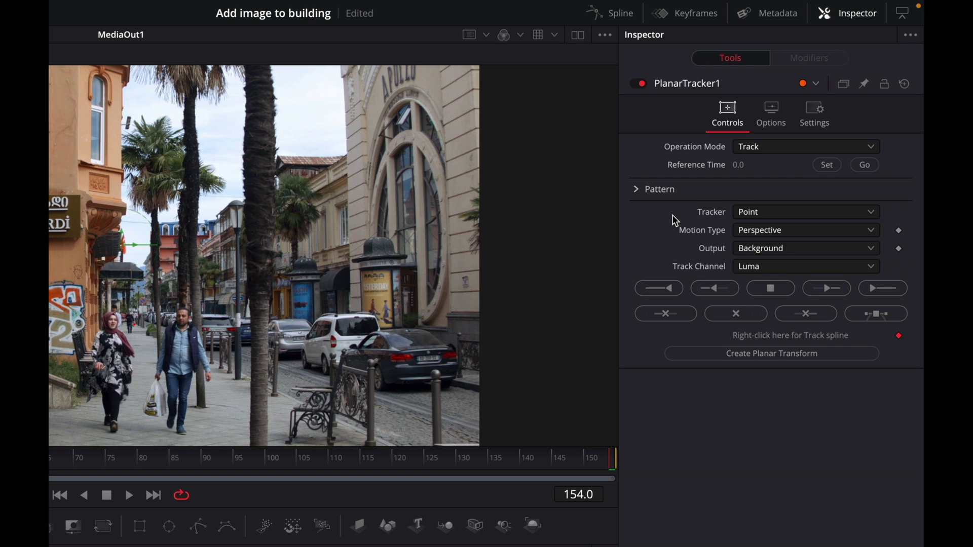
# - Set the planar tracker to Hybrid Point/Area and make frame 154 its reference time
pyautogui.click(753, 214)
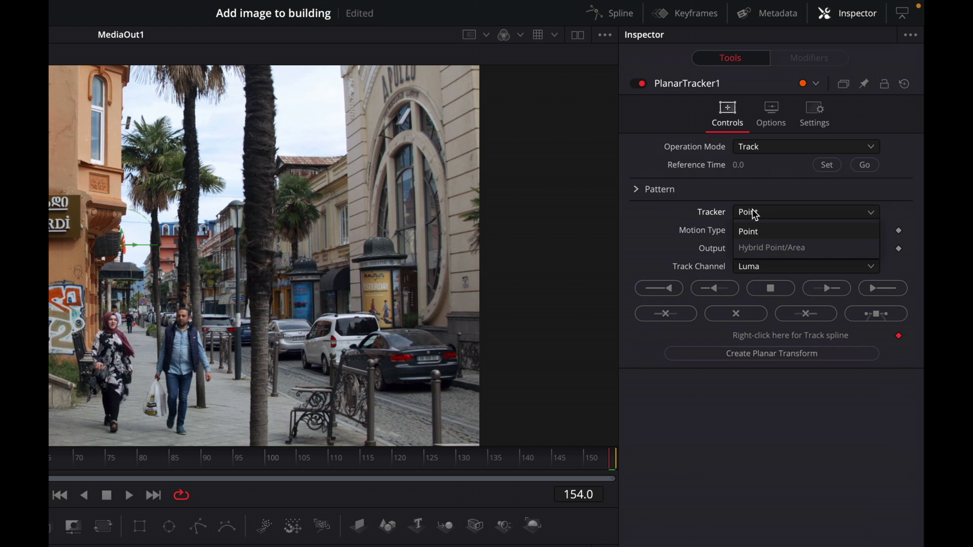
pyautogui.click(749, 244)
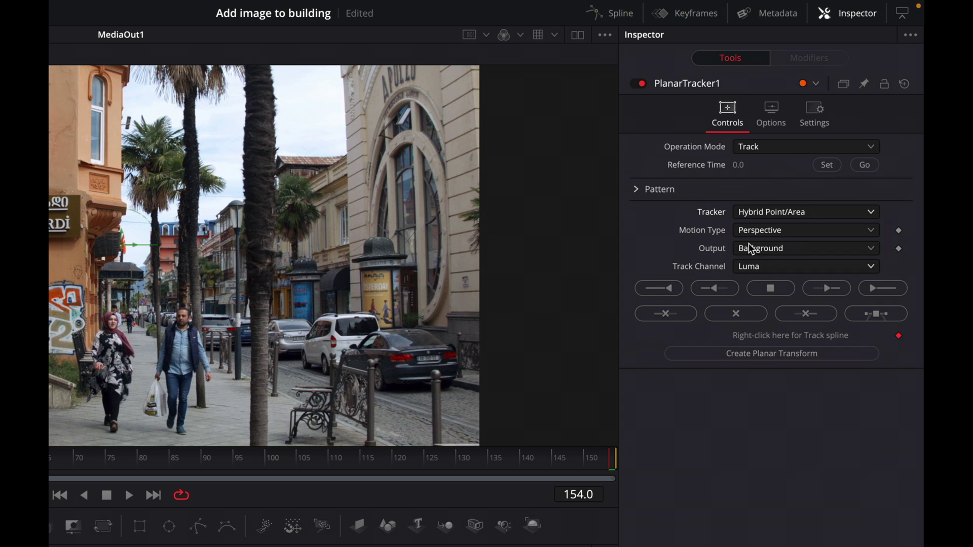
pyautogui.click(828, 166)
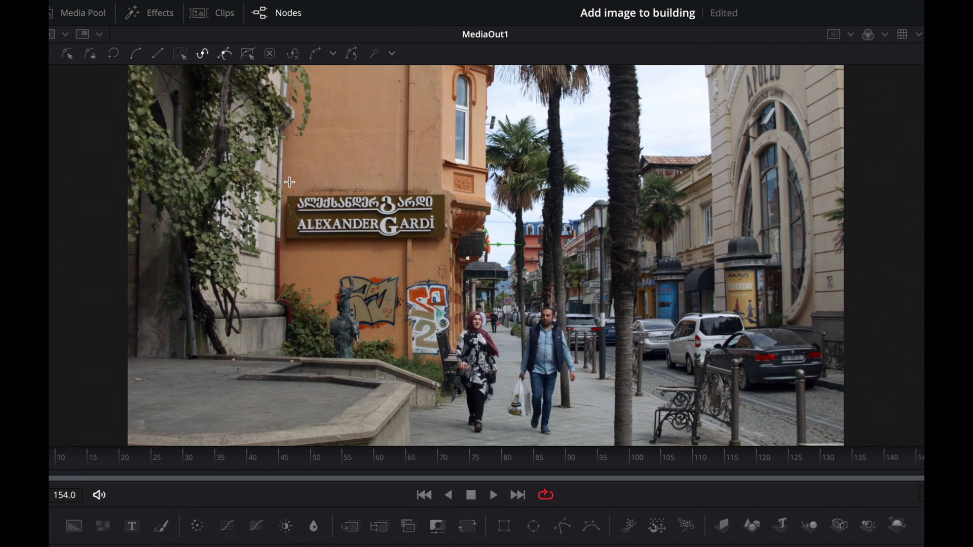
# - Outline the sign on the orange building with a closed four-point tracking pattern and adjust its upper corners to fit
pyautogui.moveTo(283, 187); pyautogui.dragTo(357, 187)
pyautogui.click(447, 184)
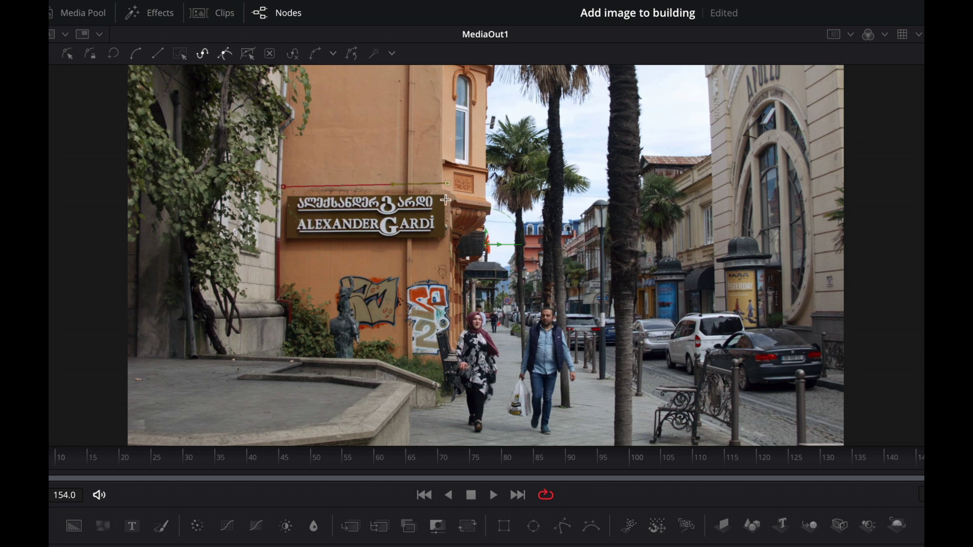
pyautogui.click(446, 245)
pyautogui.click(278, 245)
pyautogui.click(285, 187)
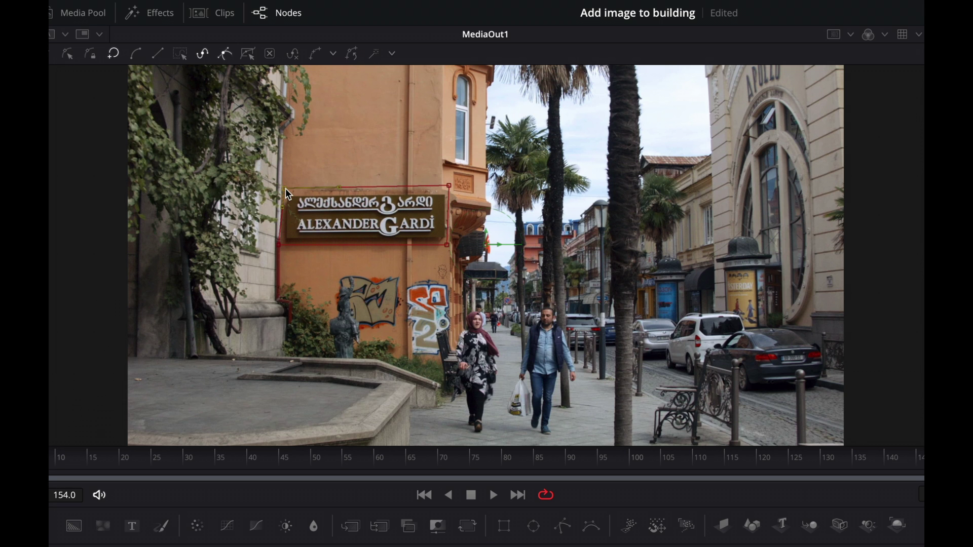
pyautogui.moveTo(448, 186); pyautogui.dragTo(447, 190)
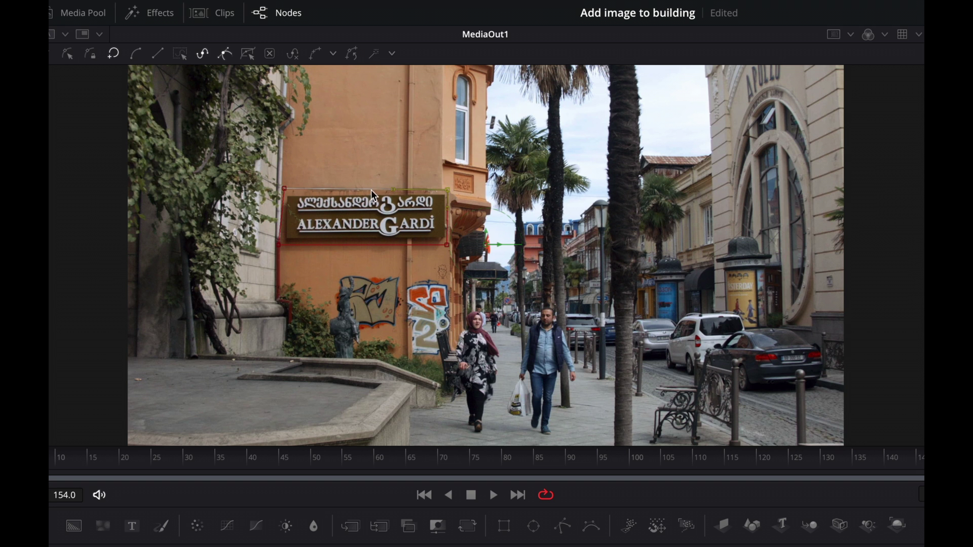
pyautogui.moveTo(285, 188); pyautogui.dragTo(283, 191)
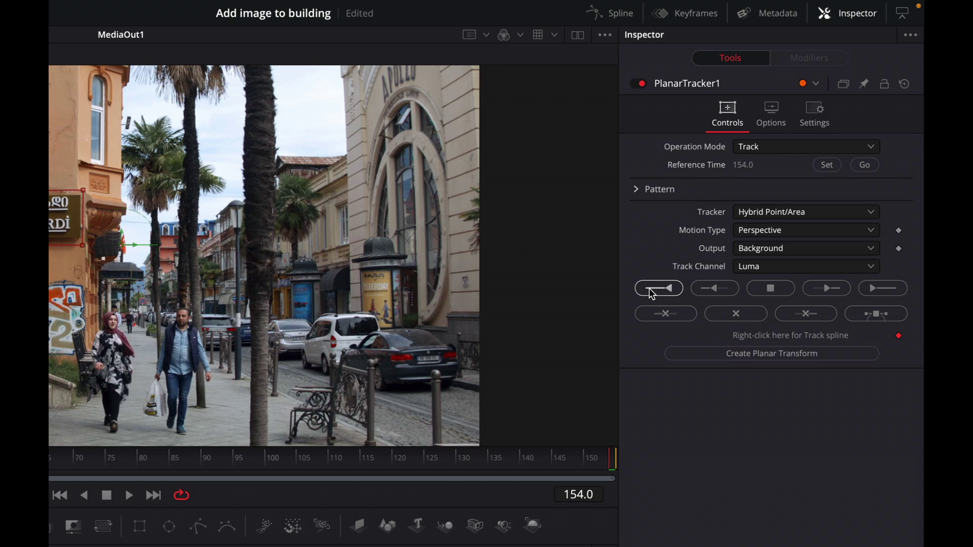
# - Track the sign backward from frame 154 to the first frame and check the track by scrubbing to frame 75
pyautogui.click(652, 292)
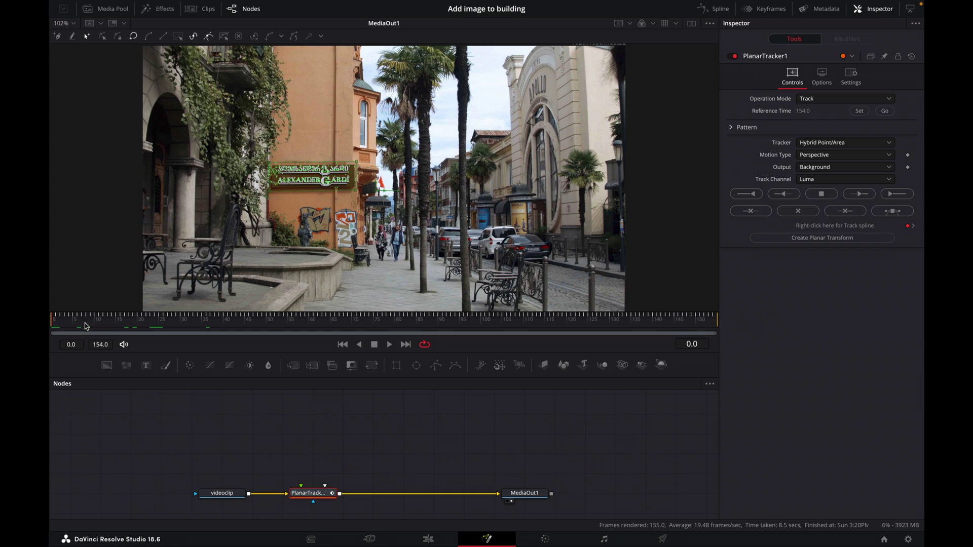
pyautogui.moveTo(92, 324); pyautogui.dragTo(374, 324)
pyautogui.click(329, 471)
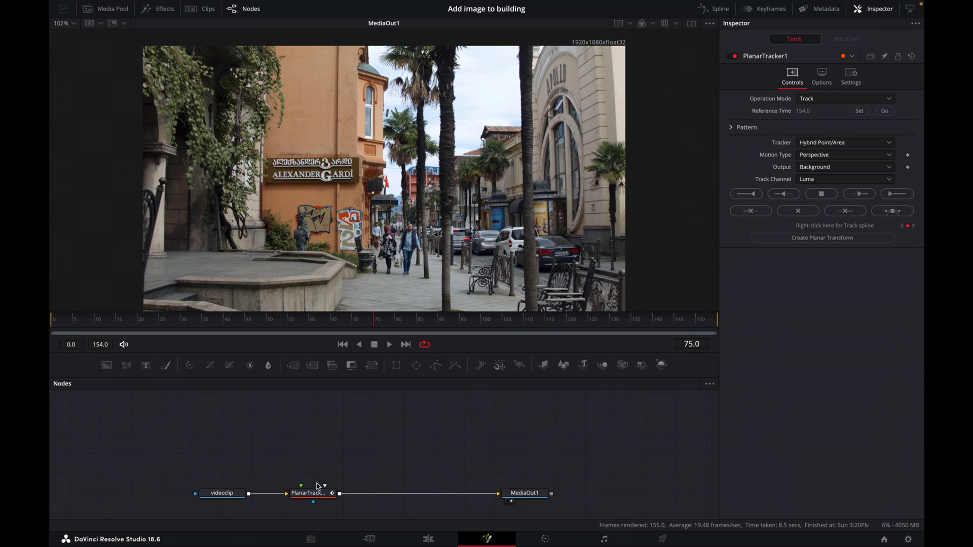
# - Create a Planar Transform node from the planar tracker and place it above MediaOut1 in the node graph
pyautogui.click(313, 497)
pyautogui.click(313, 496)
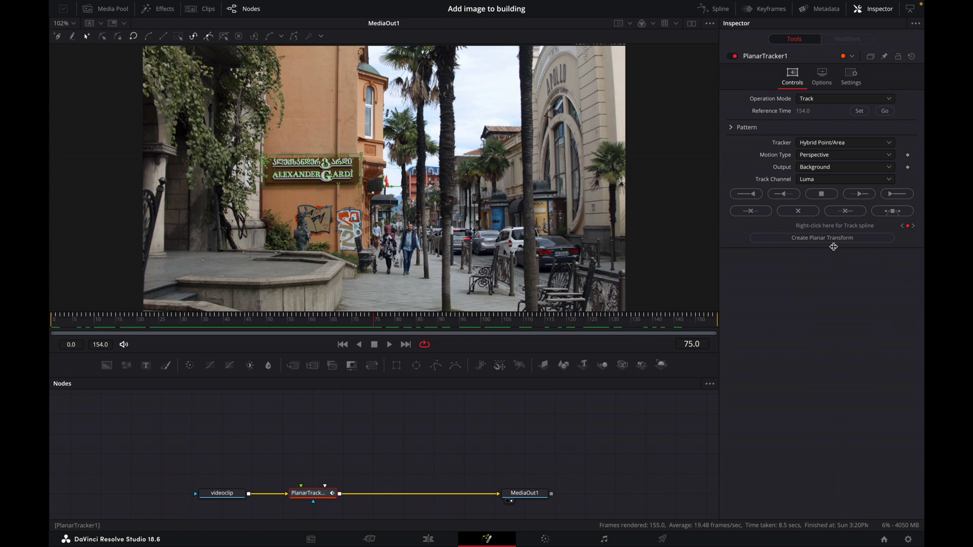
pyautogui.click(834, 239)
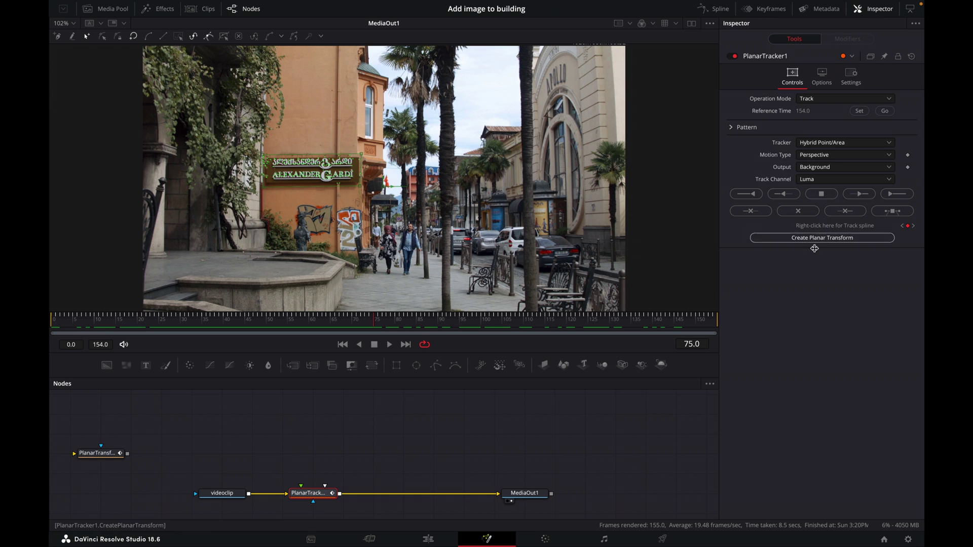
pyautogui.moveTo(107, 457); pyautogui.dragTo(622, 418)
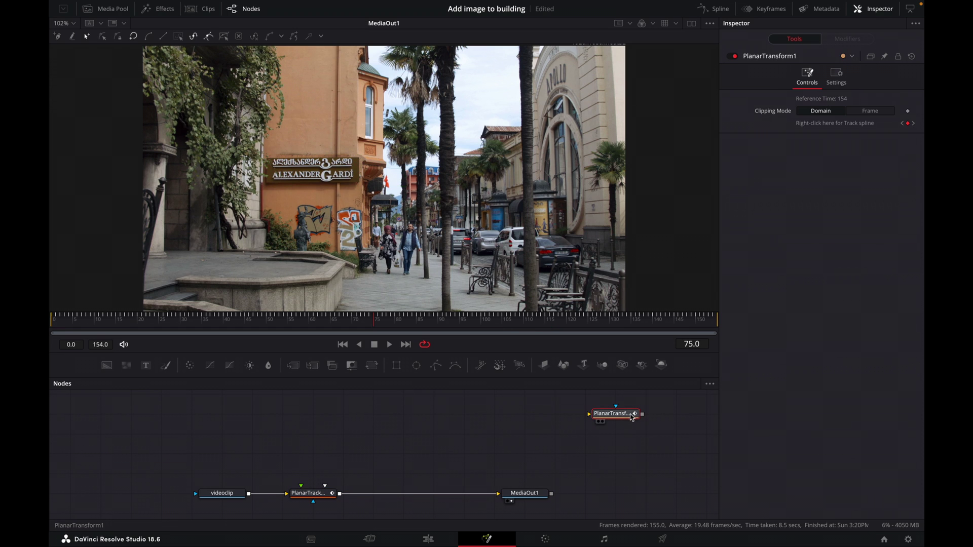
pyautogui.click(348, 463)
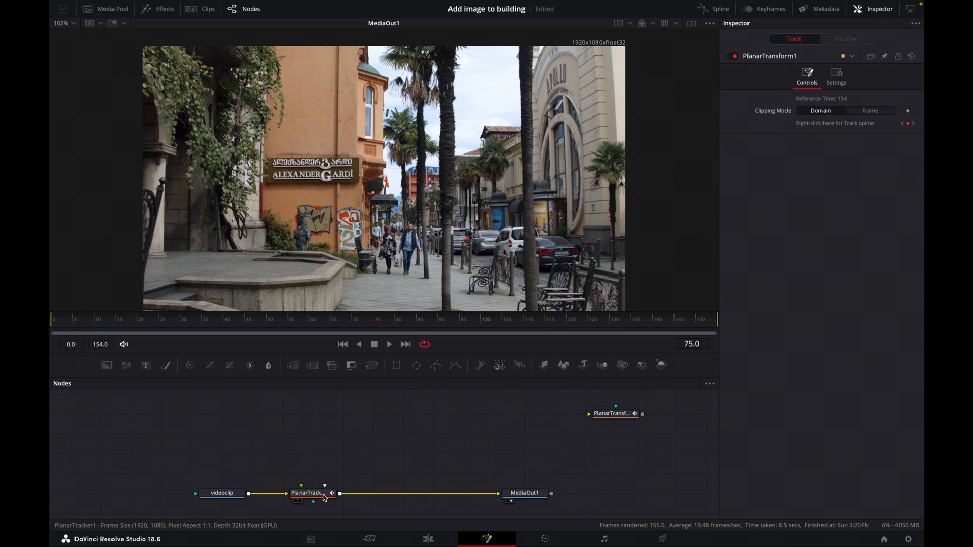
# - Disconnect the planar tracker, move it aside, and connect videoclip directly to MediaOut1
pyautogui.click(287, 494)
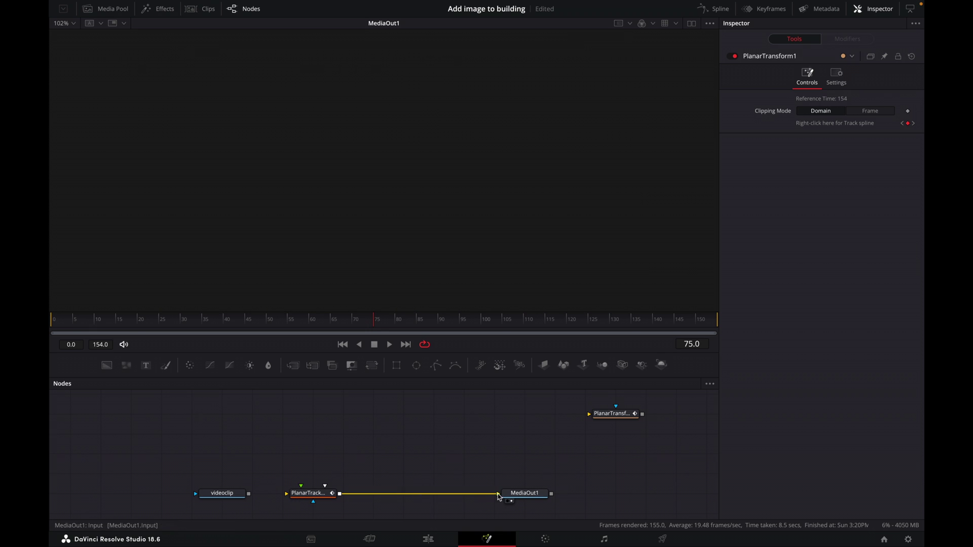
pyautogui.click(498, 495)
pyautogui.moveTo(310, 493); pyautogui.dragTo(98, 453)
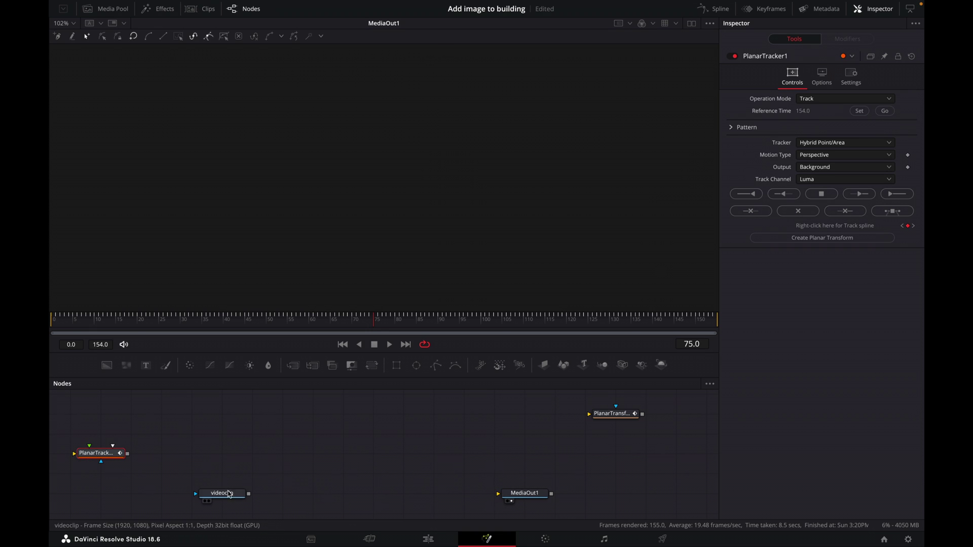
pyautogui.moveTo(249, 495); pyautogui.dragTo(527, 494)
pyautogui.click(382, 453)
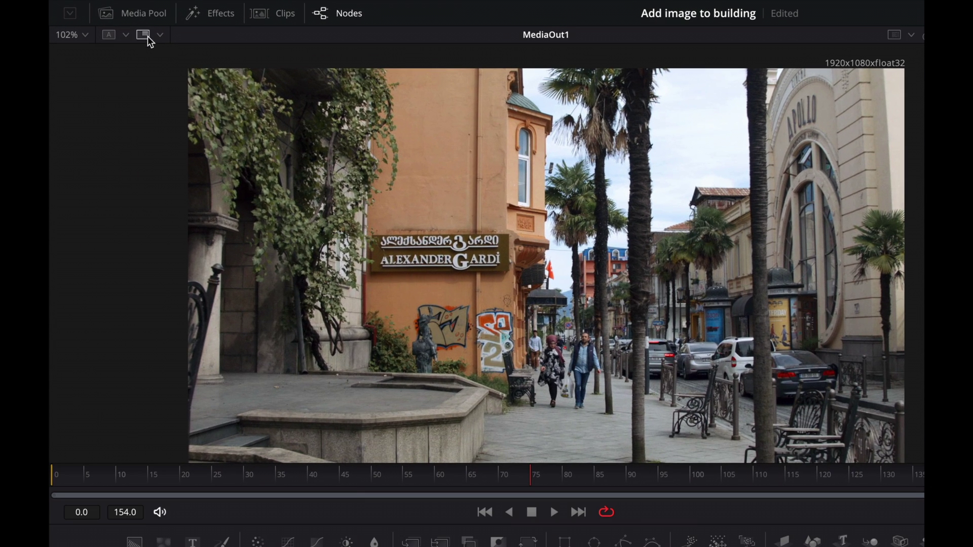
# - Add the animal picture from the Images bin to the node graph and rename its node "image"
pyautogui.click(147, 14)
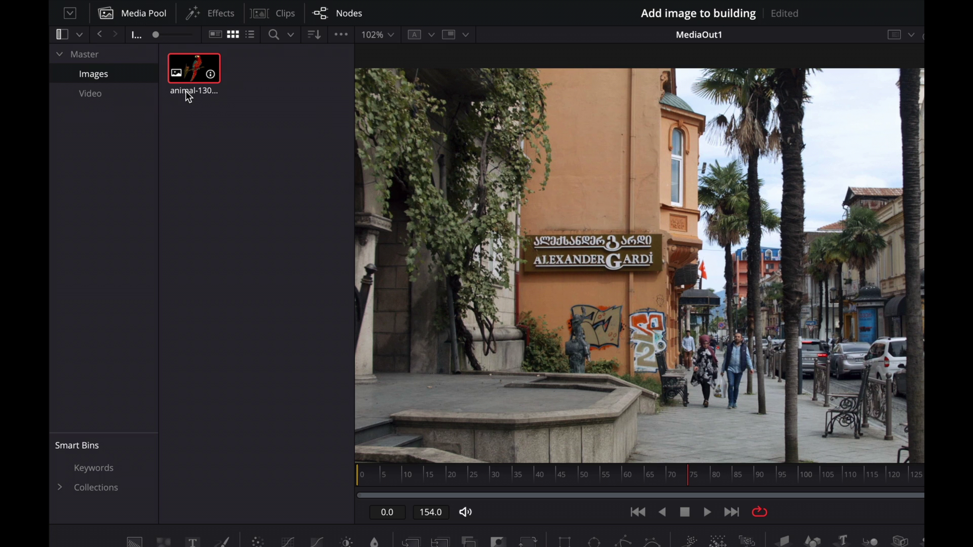
pyautogui.moveTo(185, 90); pyautogui.dragTo(355, 420)
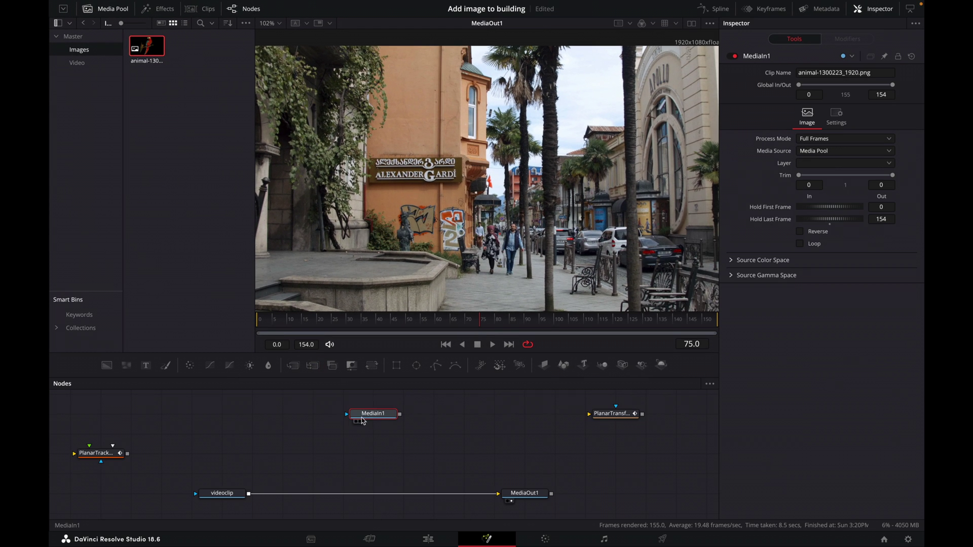
pyautogui.rightClick(373, 414)
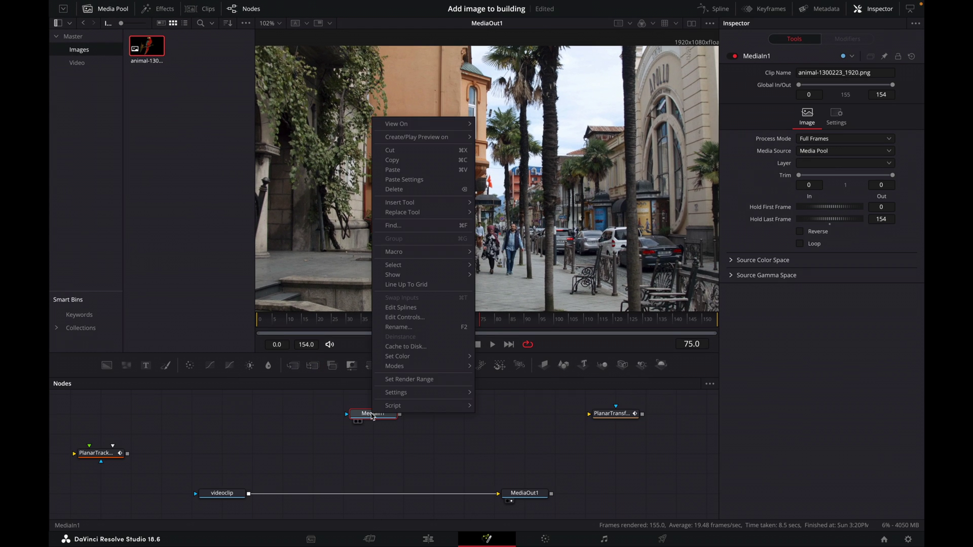
pyautogui.click(399, 327)
pyautogui.write('image')
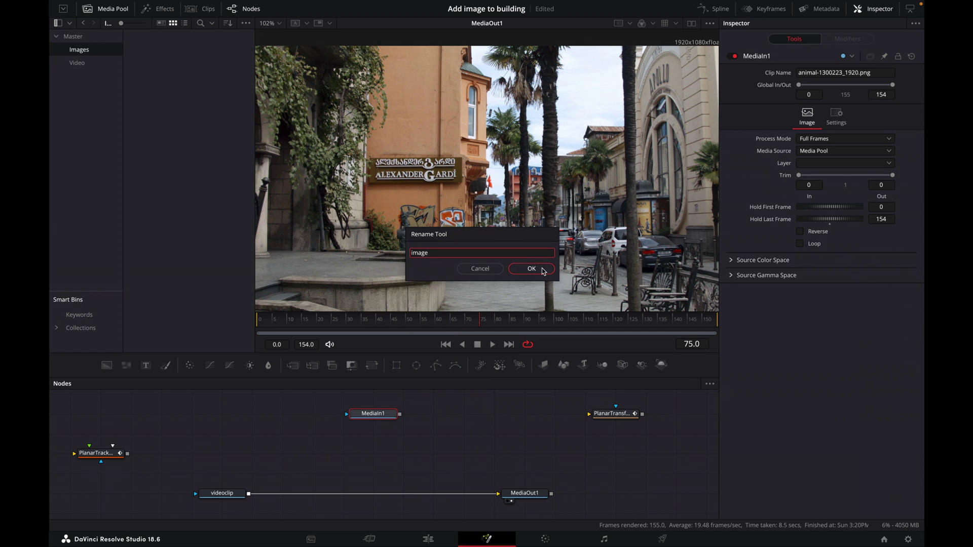
pyautogui.click(544, 269)
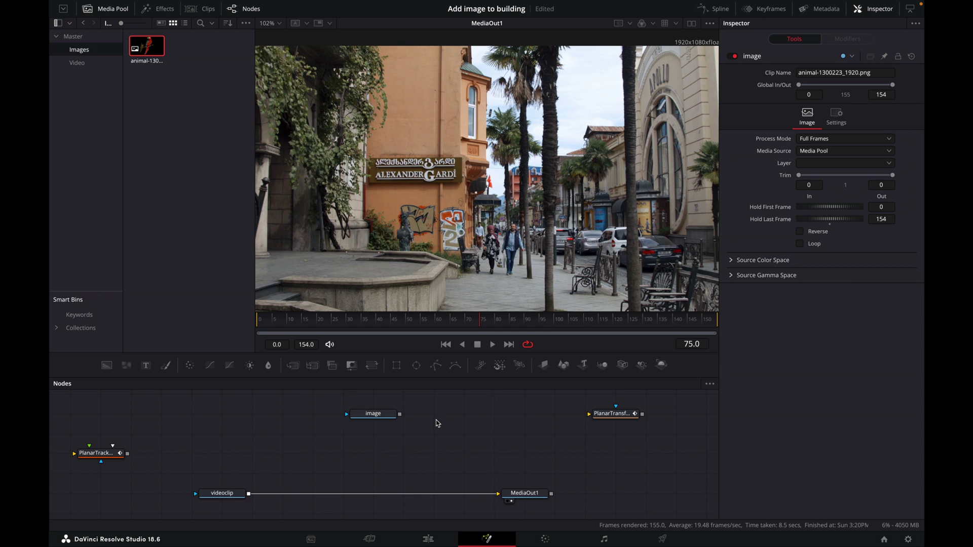
# - Add a Background node, merge the image over it, and merge that result over videoclip
pyautogui.moveTo(107, 366); pyautogui.dragTo(373, 436)
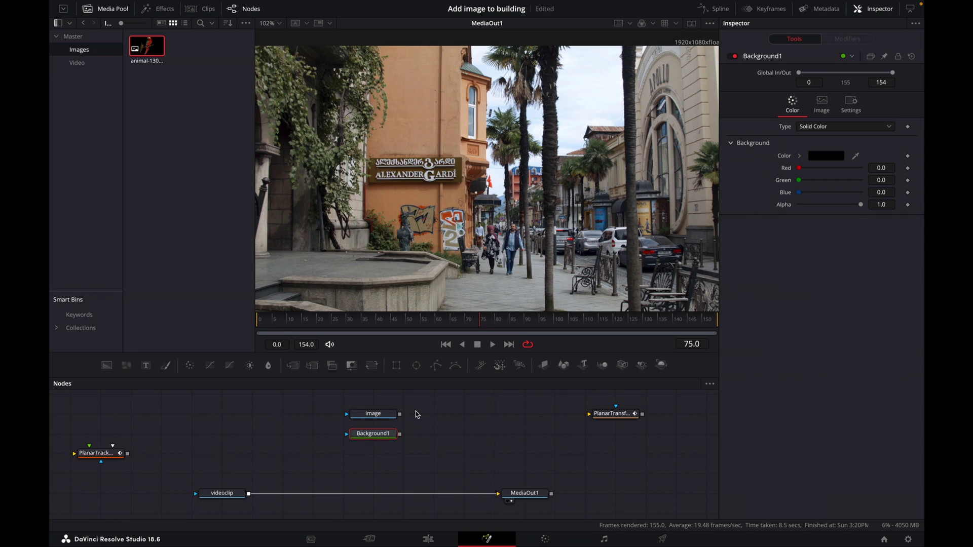
pyautogui.moveTo(400, 414); pyautogui.dragTo(402, 437)
pyautogui.moveTo(337, 397); pyautogui.dragTo(249, 496)
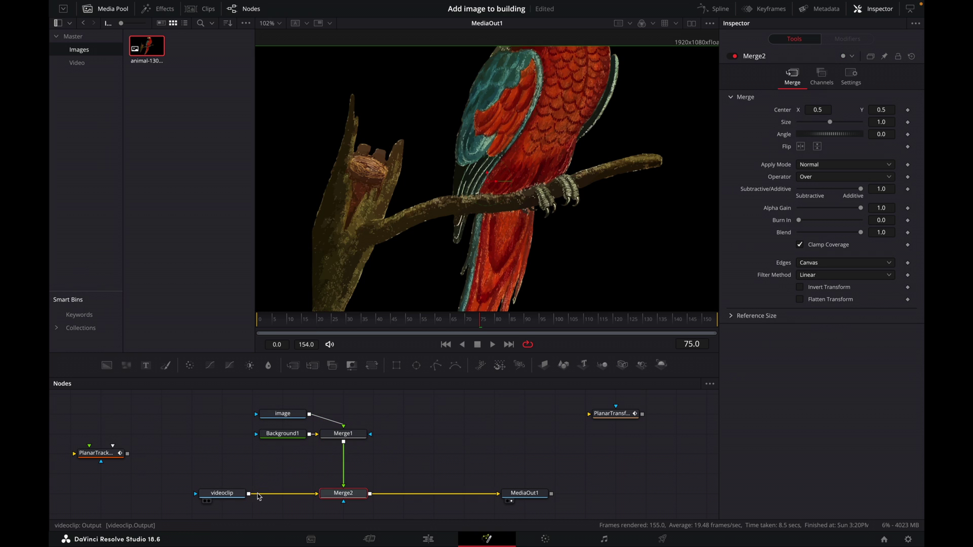
# - Insert a Transform after Merge1, set its size to 0.092, place the parrot on the orange wall above the sign, and save
pyautogui.click(350, 437)
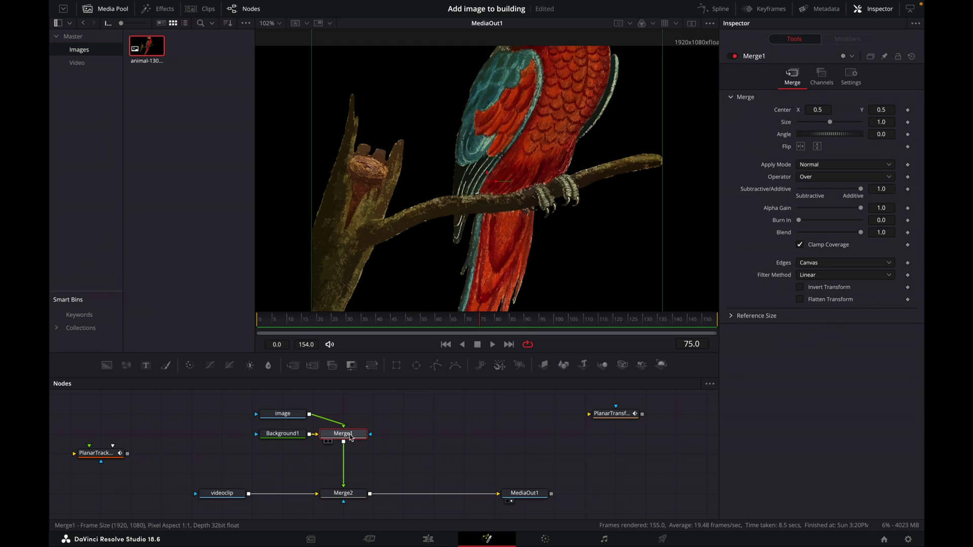
pyautogui.click(372, 366)
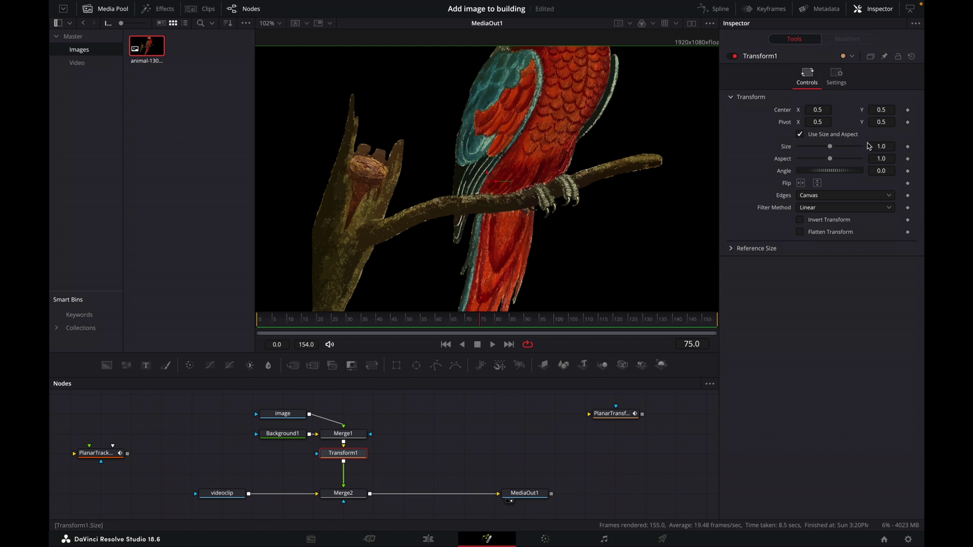
pyautogui.click(889, 148)
pyautogui.moveTo(888, 148); pyautogui.dragTo(412, 133)
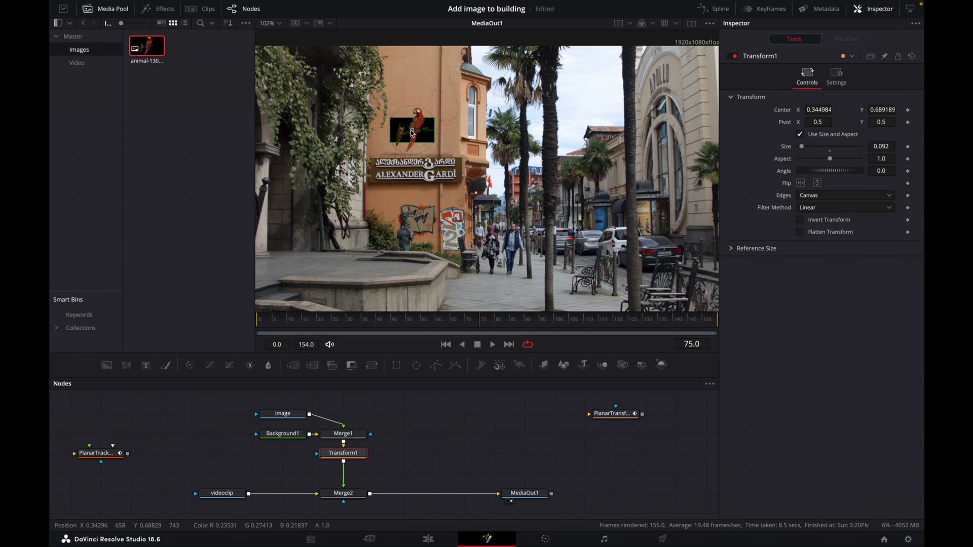
pyautogui.hotkey('ctrl', 's')
pyautogui.click(447, 467)
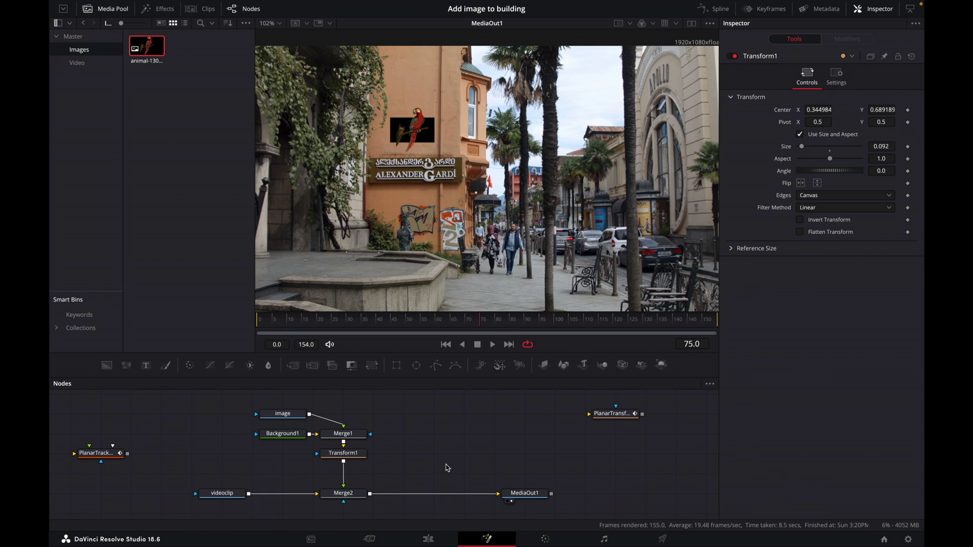
# - Make the Background1 node fully transparent by setting its alpha to 0.0
pyautogui.click(283, 433)
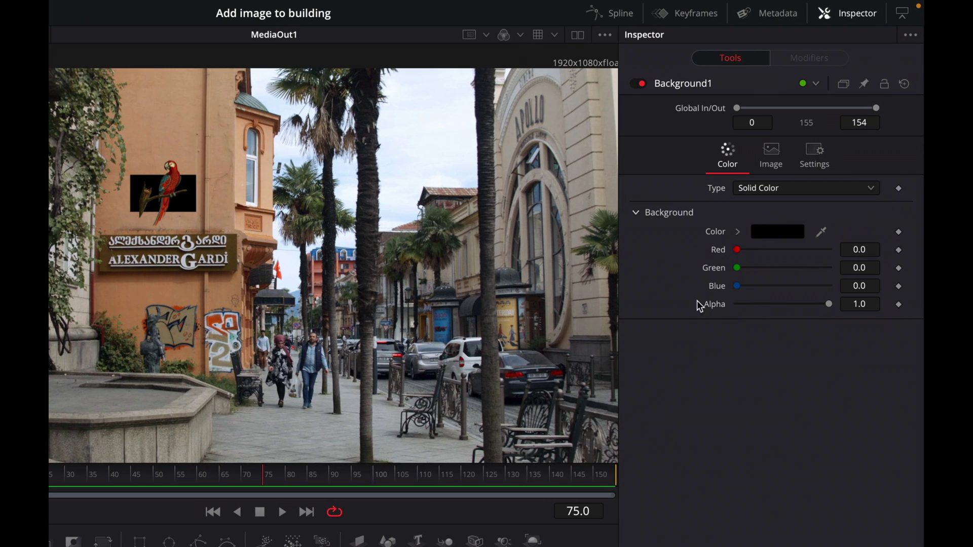
pyautogui.moveTo(828, 303); pyautogui.dragTo(580, 304)
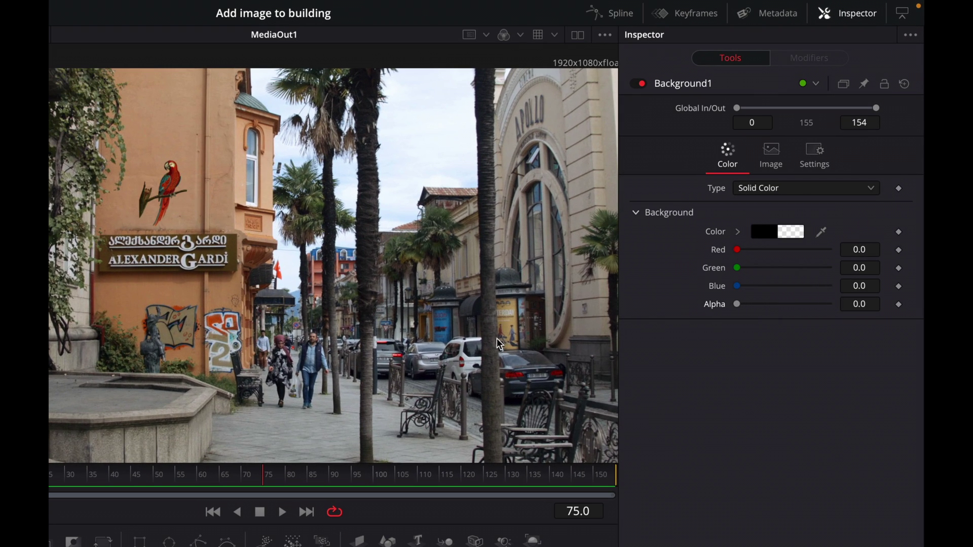
# - Insert the existing Planar Transform node between Transform1 and Merge2 and save the project
pyautogui.click(350, 435)
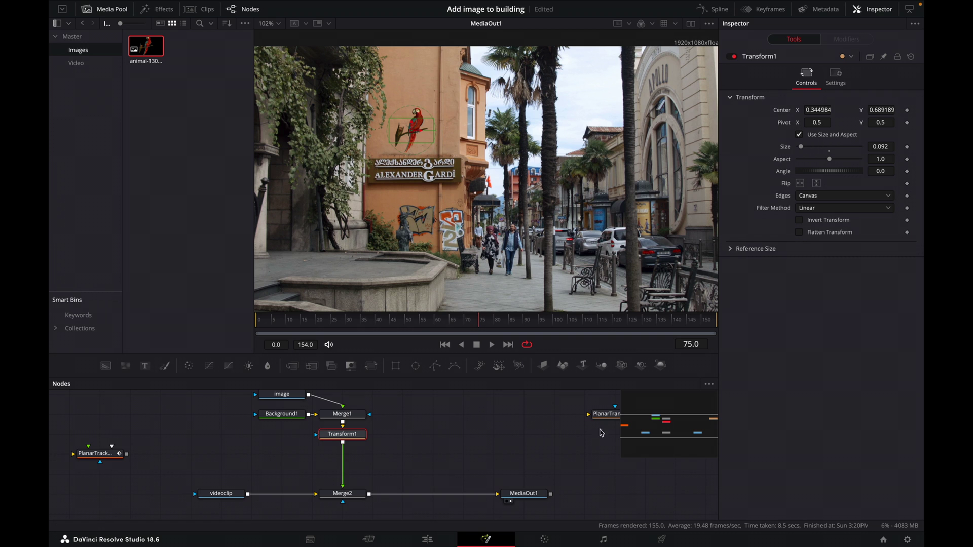
pyautogui.moveTo(598, 415); pyautogui.dragTo(415, 441)
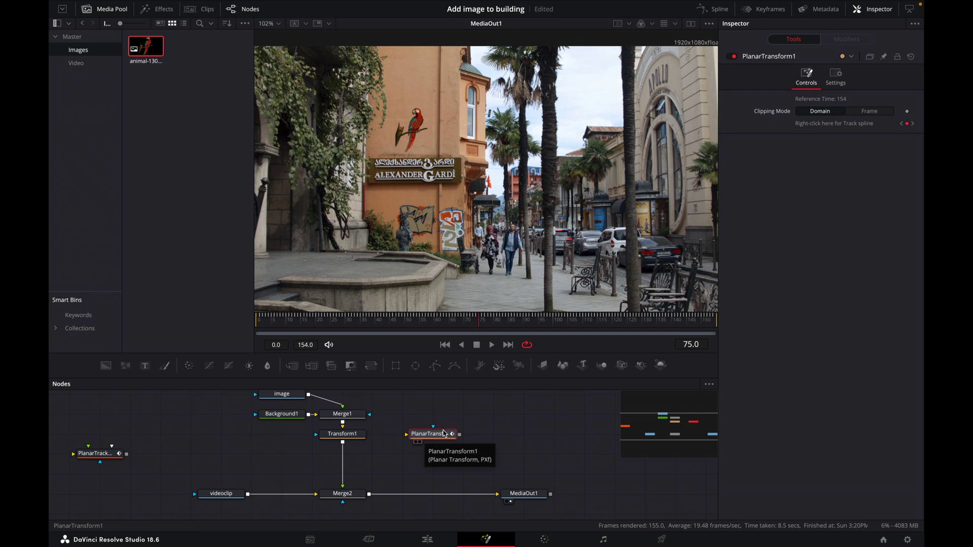
pyautogui.moveTo(433, 434); pyautogui.dragTo(355, 491)
pyautogui.hotkey('ctrl', 's')
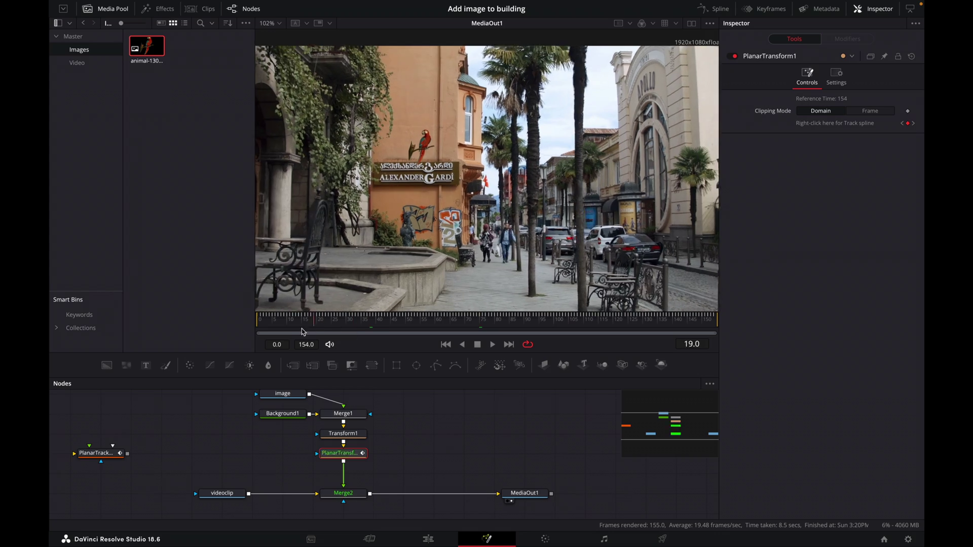
# - Scrub to frame 117 to check the tracked parrot, then close the Media Pool and enlarge the node graph area
pyautogui.moveTo(654, 318); pyautogui.dragTo(606, 318)
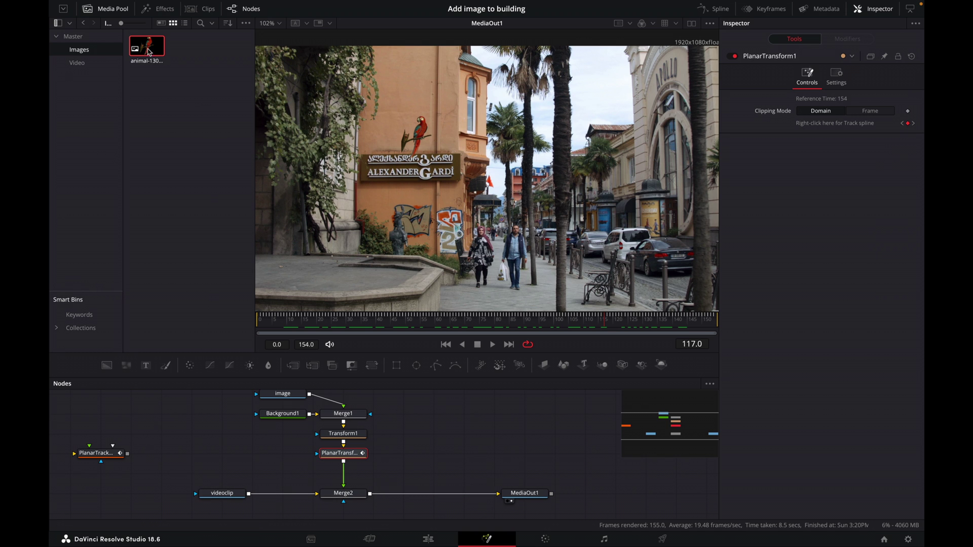
pyautogui.click(113, 9)
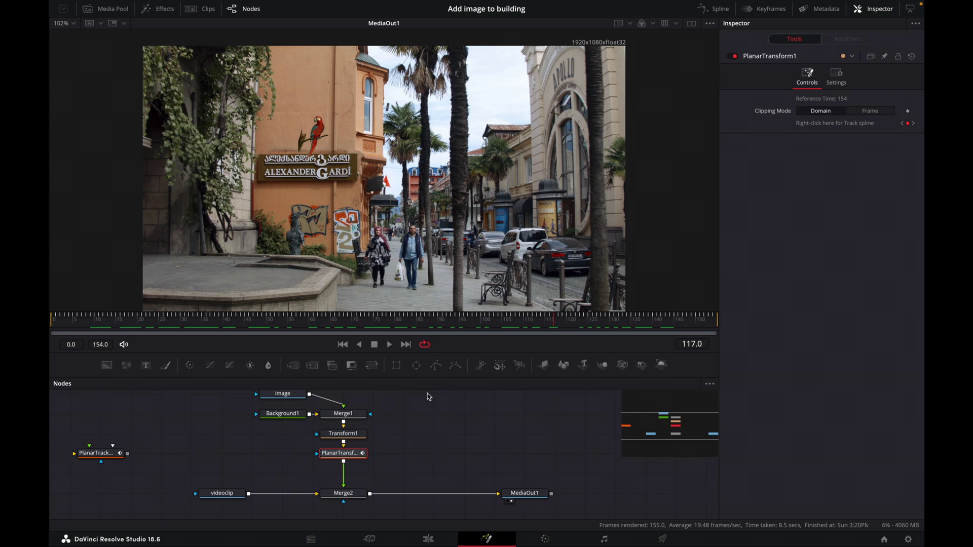
pyautogui.moveTo(478, 352); pyautogui.dragTo(459, 333)
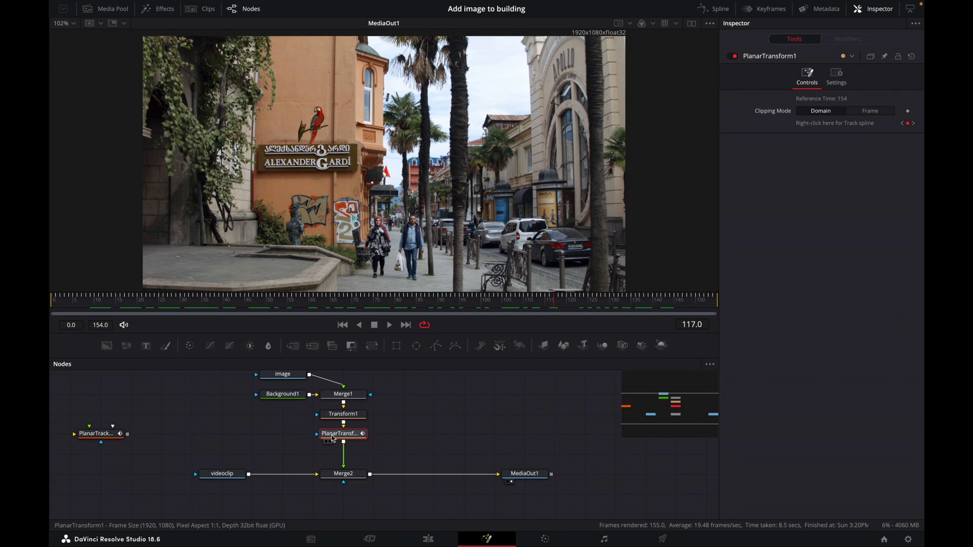
# - Bypass the Planar Transform to compare the untracked parrot while scrubbing to frame 54, and reinsert it between Transform1 and Merge2
pyautogui.moveTo(345, 463); pyautogui.dragTo(466, 433)
pyautogui.click(344, 427)
pyautogui.moveTo(370, 415); pyautogui.dragTo(343, 467)
pyautogui.moveTo(360, 303); pyautogui.dragTo(284, 307)
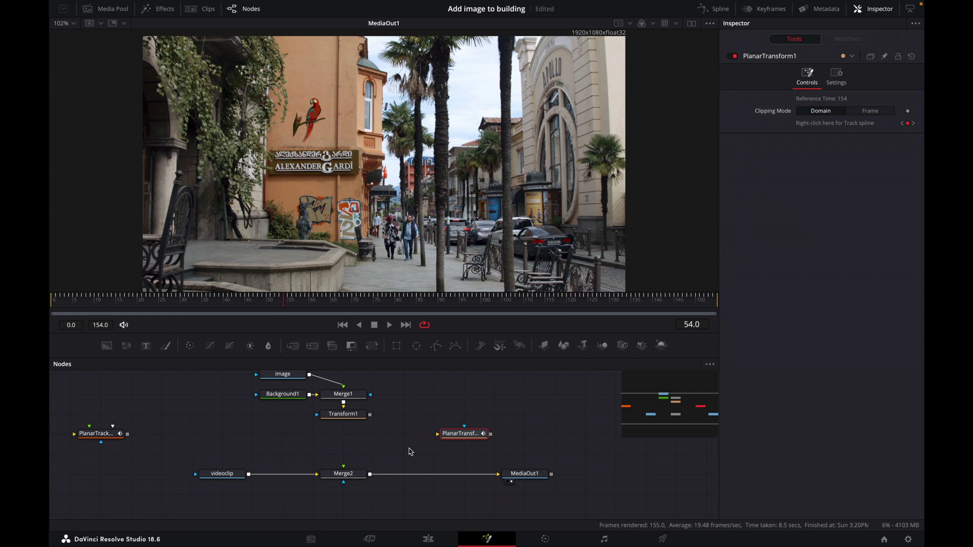
pyautogui.moveTo(458, 433); pyautogui.dragTo(344, 467)
pyautogui.click(428, 432)
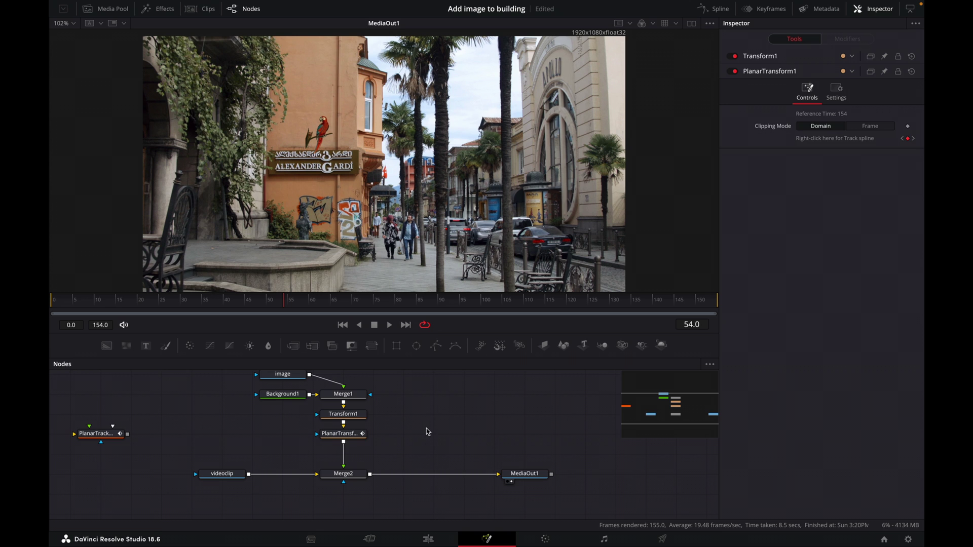
# - Move the parrot higher above the sign with Transform1, to a center of about 0.330, 0.743, set its size to 0.101, and save
pyautogui.click(356, 414)
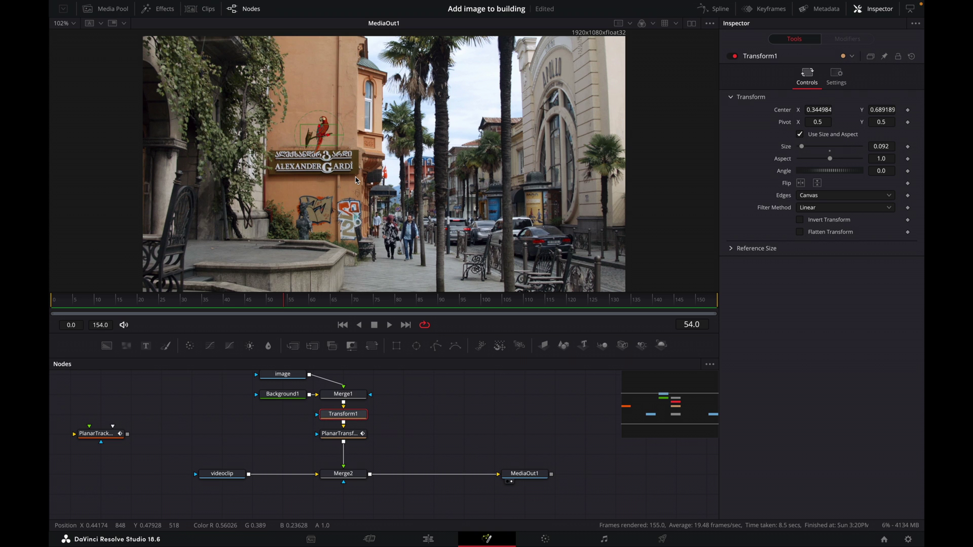
pyautogui.scroll(2, 318, 140)
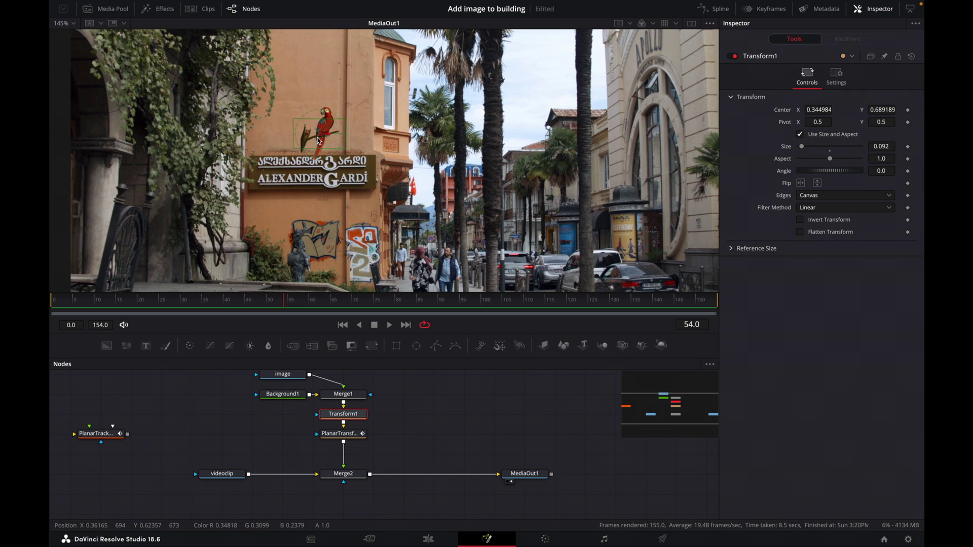
pyautogui.moveTo(318, 140); pyautogui.dragTo(309, 122)
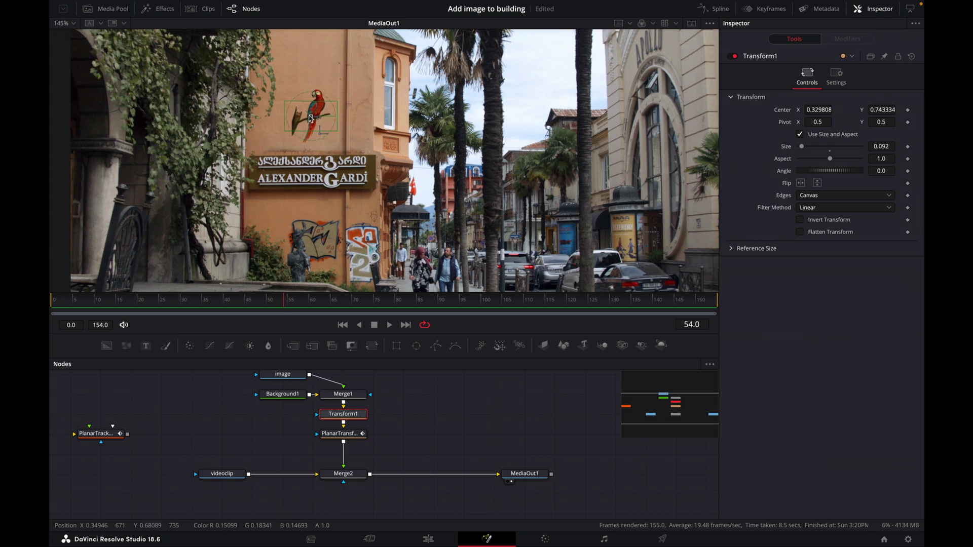
pyautogui.moveTo(874, 147); pyautogui.dragTo(878, 147)
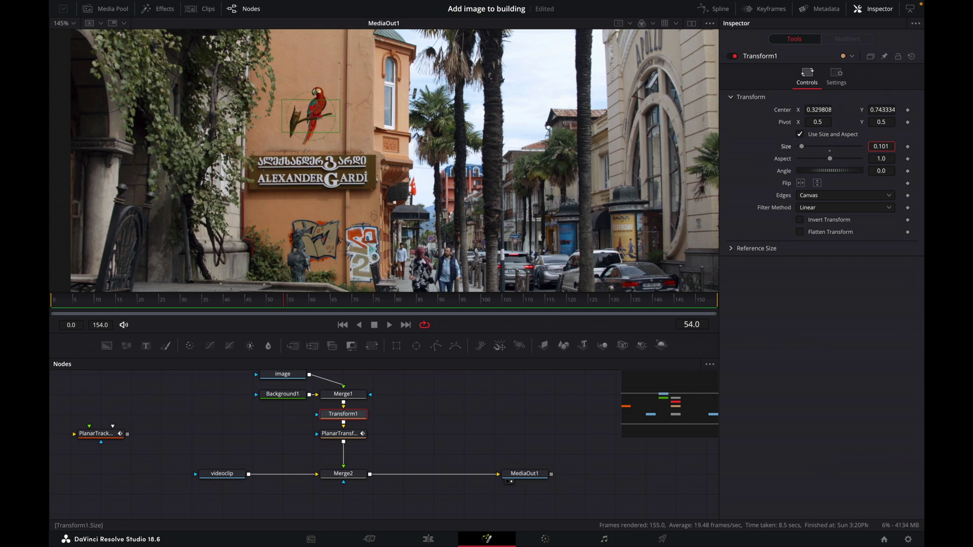
pyautogui.click(512, 400)
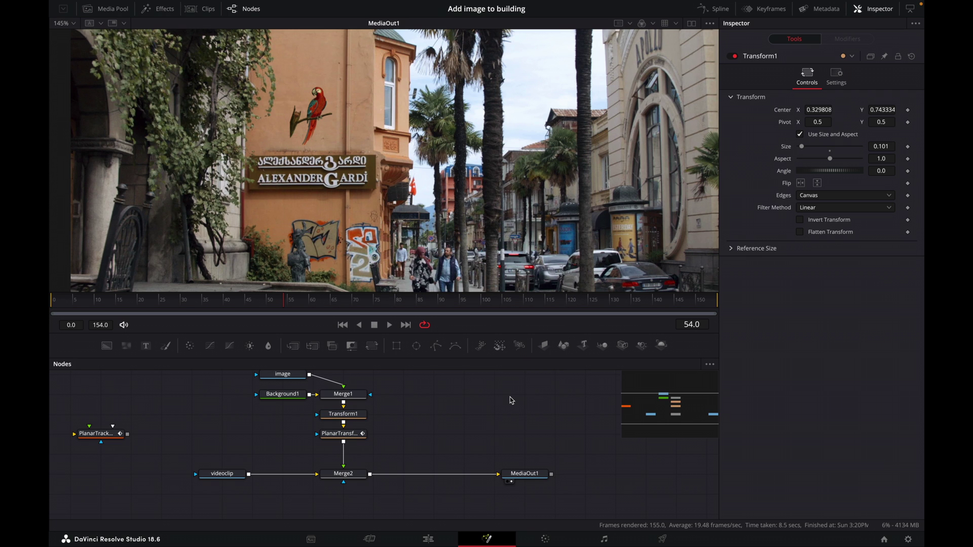
# - Set Merge2's apply mode to Hard Light, its blend to 0.78 and its gain to 0.921
pyautogui.click(359, 475)
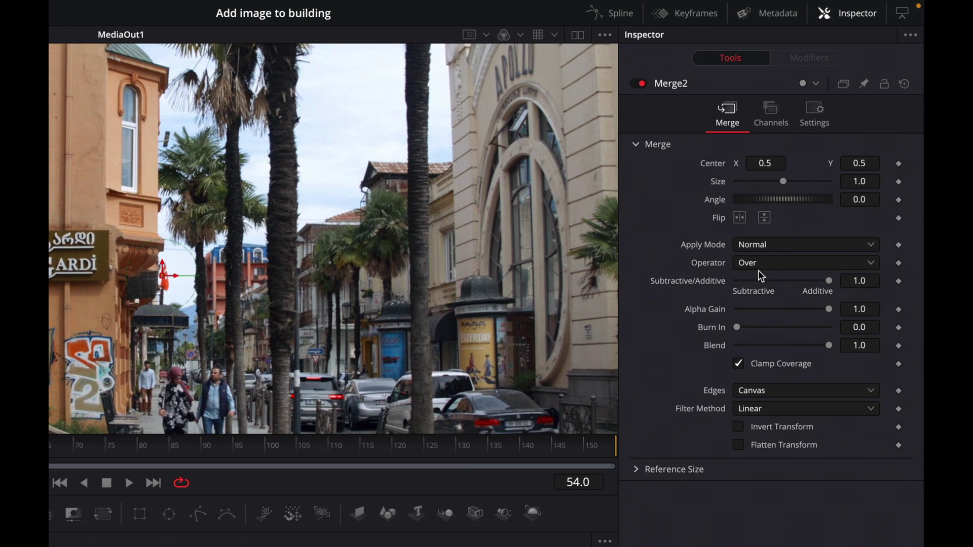
pyautogui.click(774, 245)
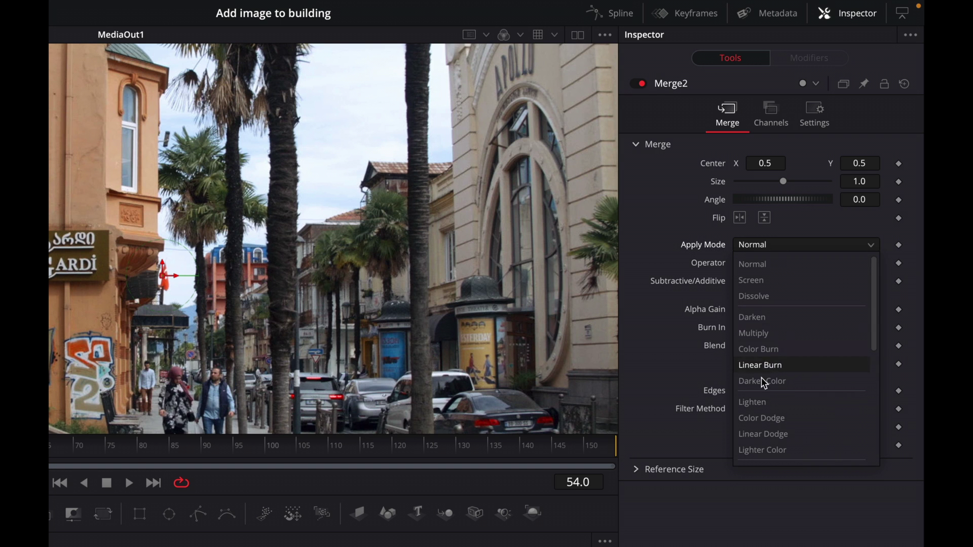
pyautogui.scroll(-3, 760, 385)
pyautogui.click(755, 417)
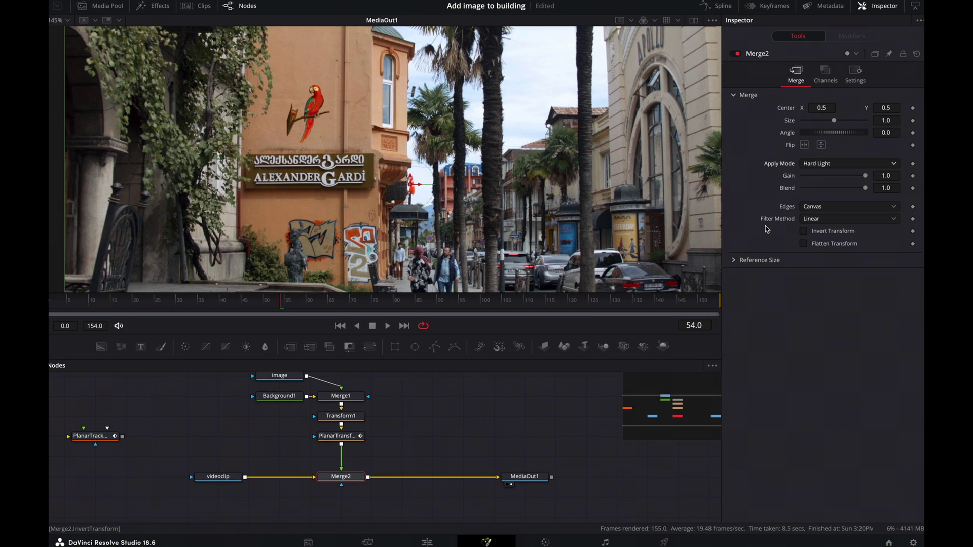
pyautogui.moveTo(865, 188)
pyautogui.mouseDown()
pyautogui.moveTo(854, 190)
pyautogui.moveTo(861, 179)
pyautogui.mouseUp()
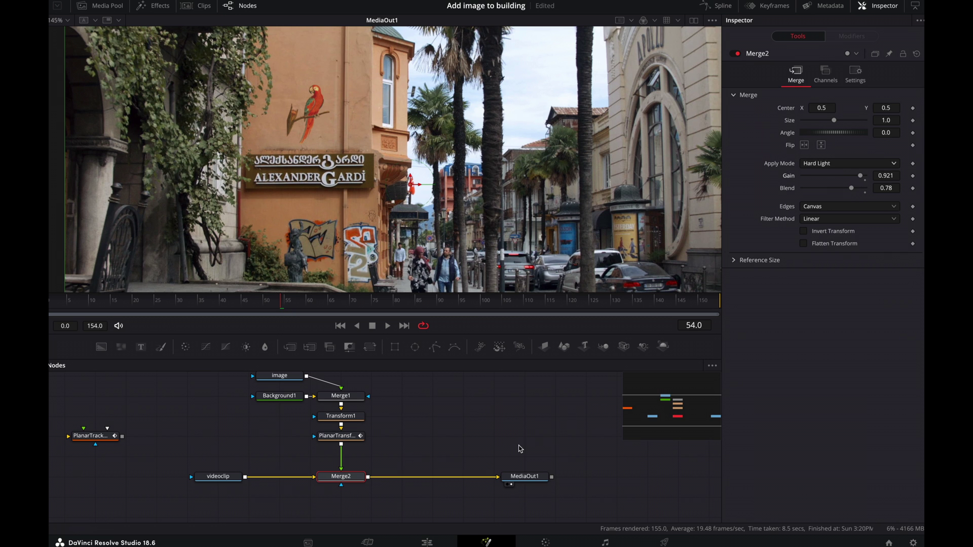
# - Play back the composite to judge the parrot's look on the wall, and raise Merge2's blend slightly
pyautogui.press('space')
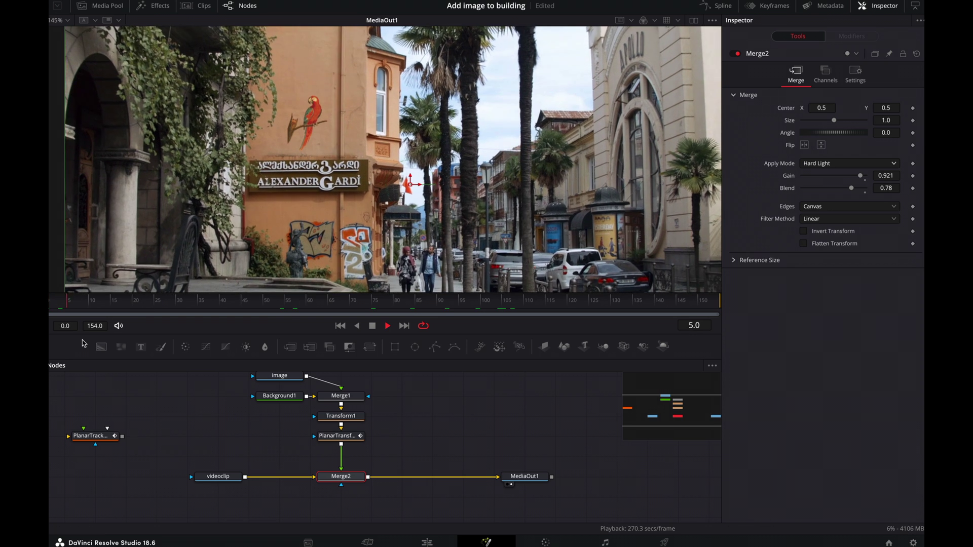
pyautogui.press('space')
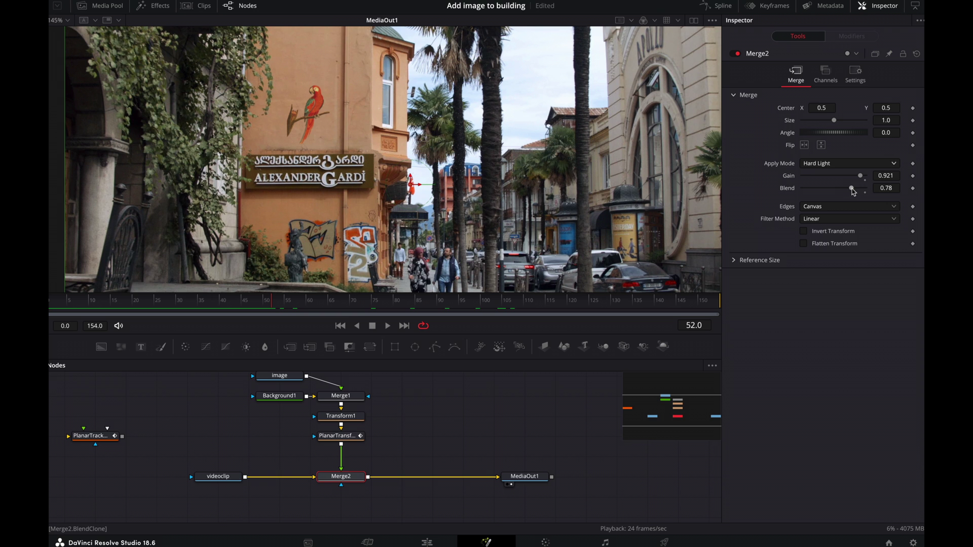
pyautogui.moveTo(853, 190); pyautogui.dragTo(858, 189)
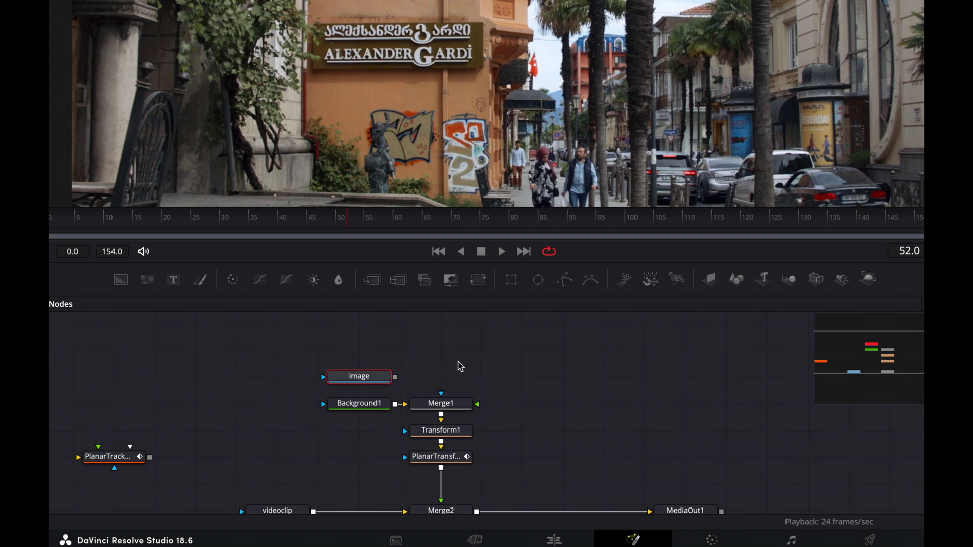
# - Add a Shadow node and insert it between the image node and Merge1
pyautogui.hotkey('shift', 'space')
pyautogui.write('planar')
pyautogui.press('BackSpace')
pyautogui.press('BackSpace')
pyautogui.press('BackSpace')
pyautogui.press('BackSpace')
pyautogui.press('BackSpace')
pyautogui.press('BackSpace')
pyautogui.write('sha')
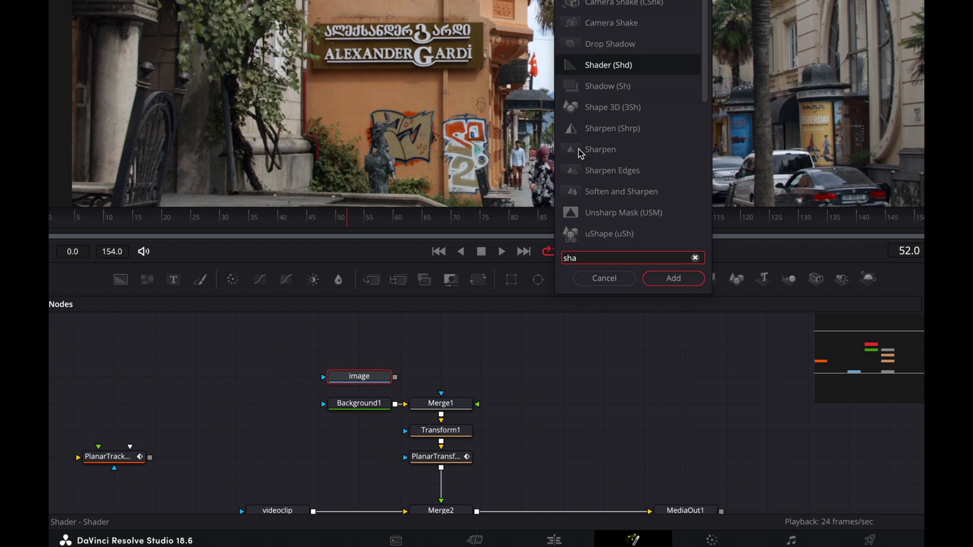
pyautogui.write('dow')
pyautogui.click(690, 279)
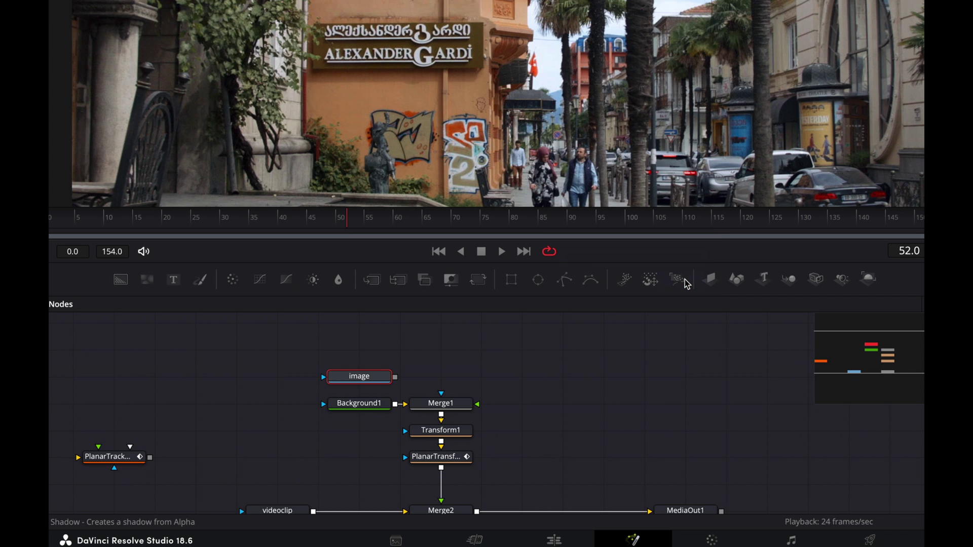
pyautogui.moveTo(477, 377); pyautogui.dragTo(454, 405)
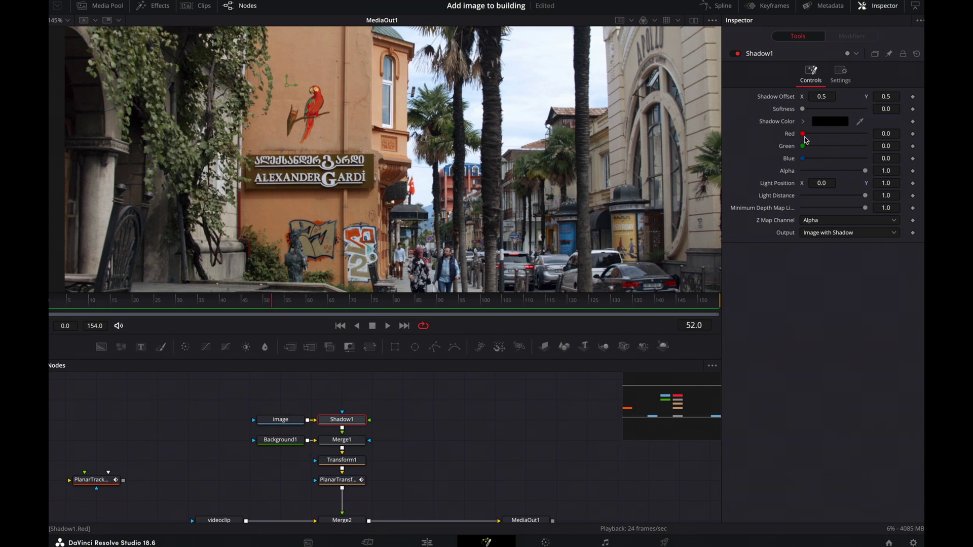
# - Set Shadow1's horizontal shadow offset to 0.502 and its softness to about 0.00866
pyautogui.click(823, 96)
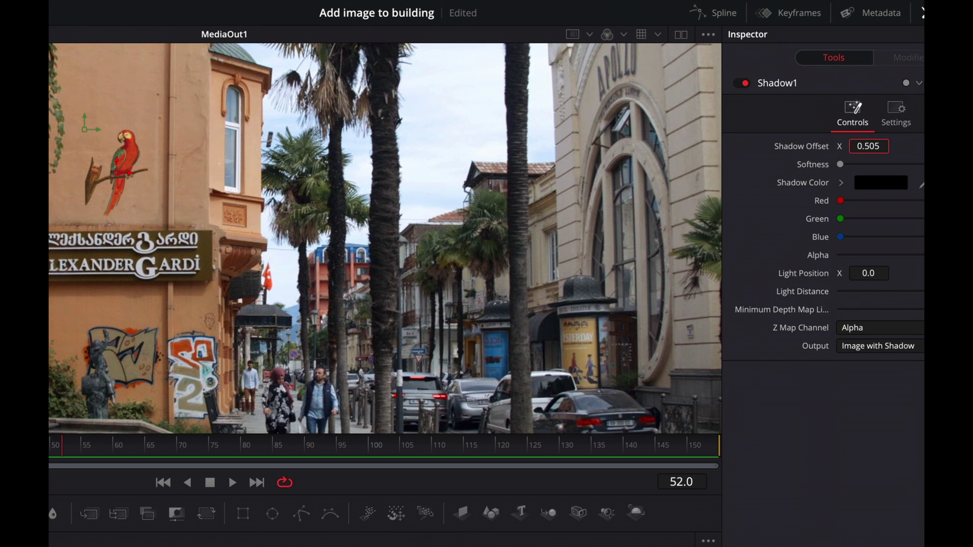
pyautogui.moveTo(869, 146); pyautogui.dragTo(868, 147)
pyautogui.scroll(4, 106, 172)
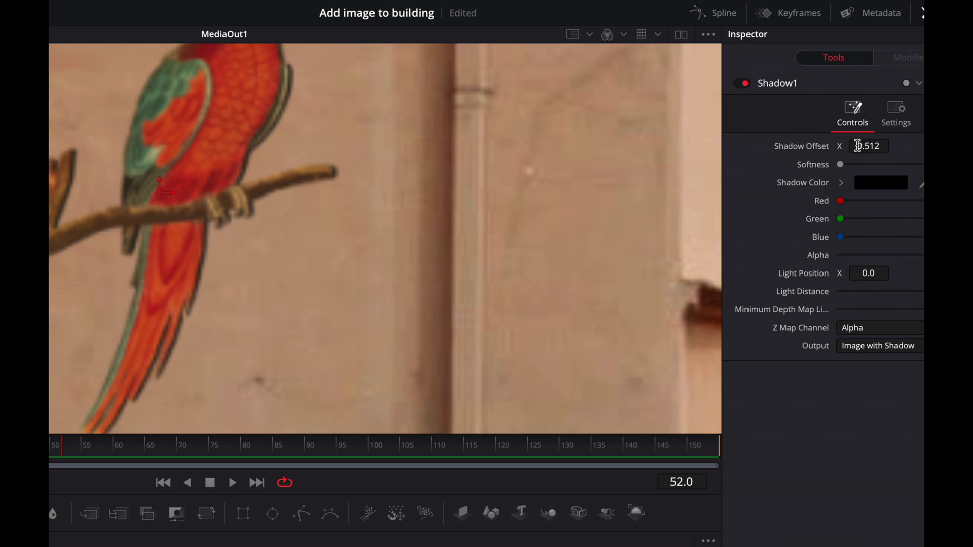
pyautogui.moveTo(858, 145)
pyautogui.mouseDown()
pyautogui.moveTo(825, 145)
pyautogui.moveTo(840, 145)
pyautogui.mouseUp()
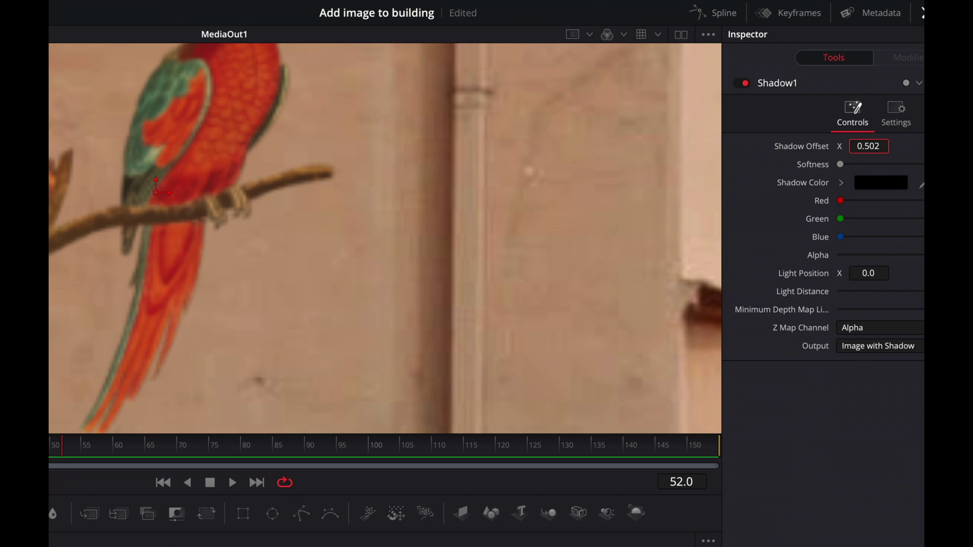
pyautogui.moveTo(840, 162); pyautogui.dragTo(857, 155)
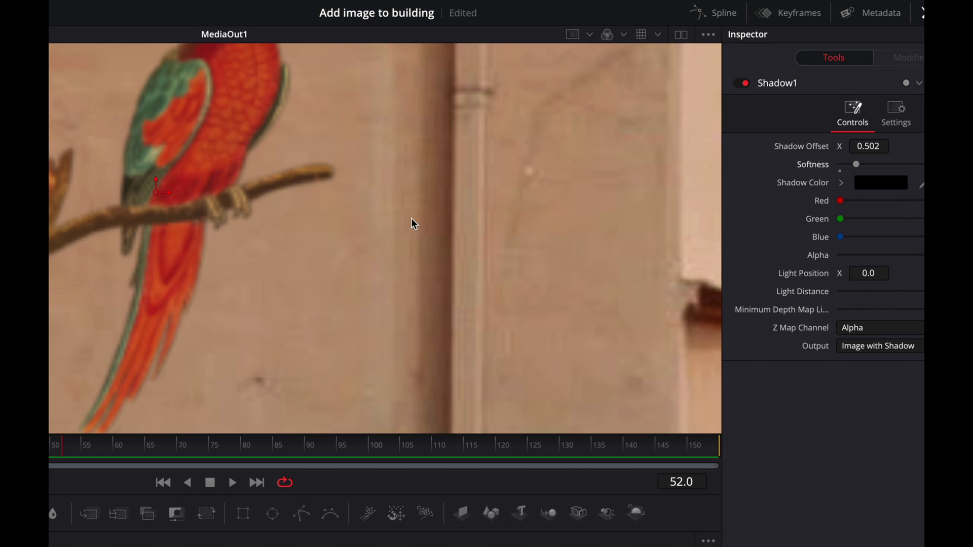
# - Compare the parrot on the wall with Shadow1 disabled and enabled, leaving the node enabled
pyautogui.scroll(-3, 341, 229)
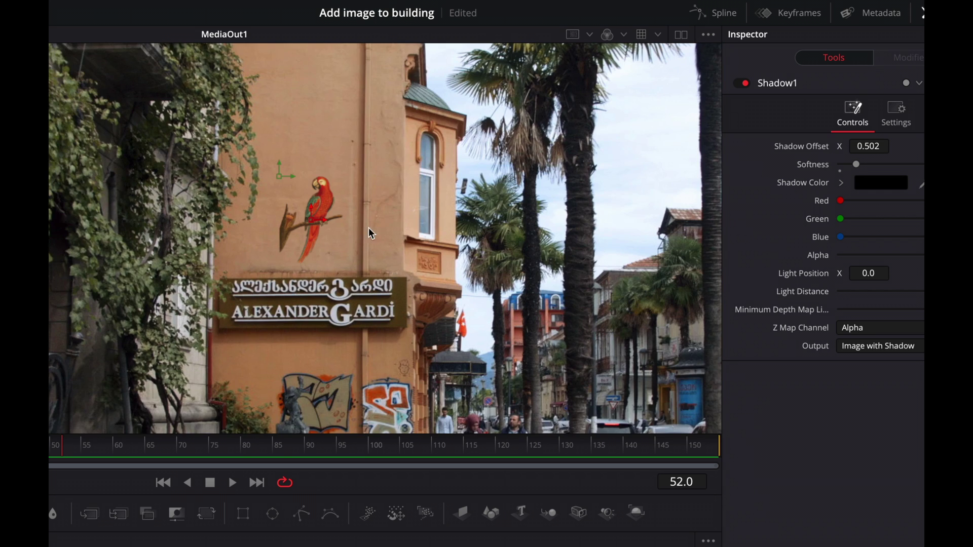
pyautogui.moveTo(369, 228); pyautogui.dragTo(219, 238)
pyautogui.scroll(-1, 277, 236)
pyautogui.scroll(2, 286, 237)
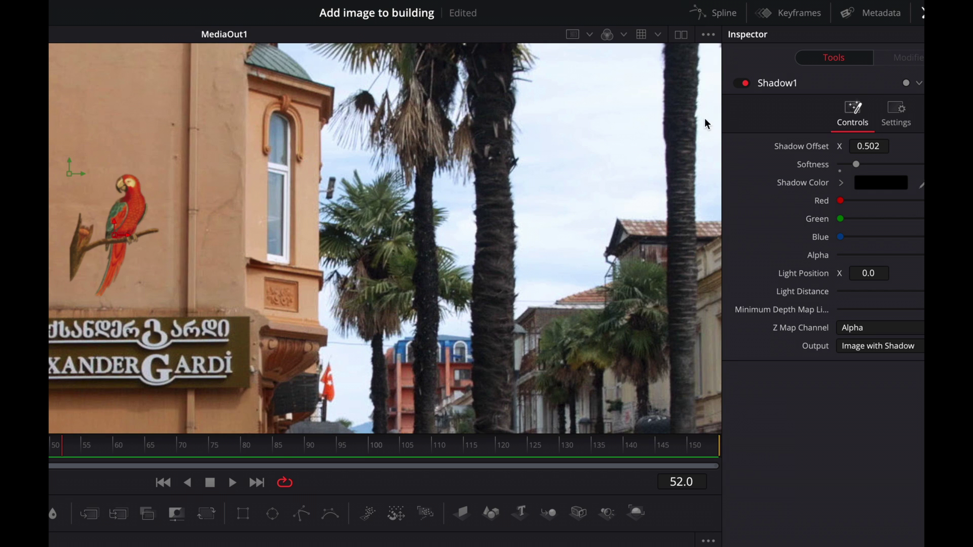
pyautogui.click(746, 86)
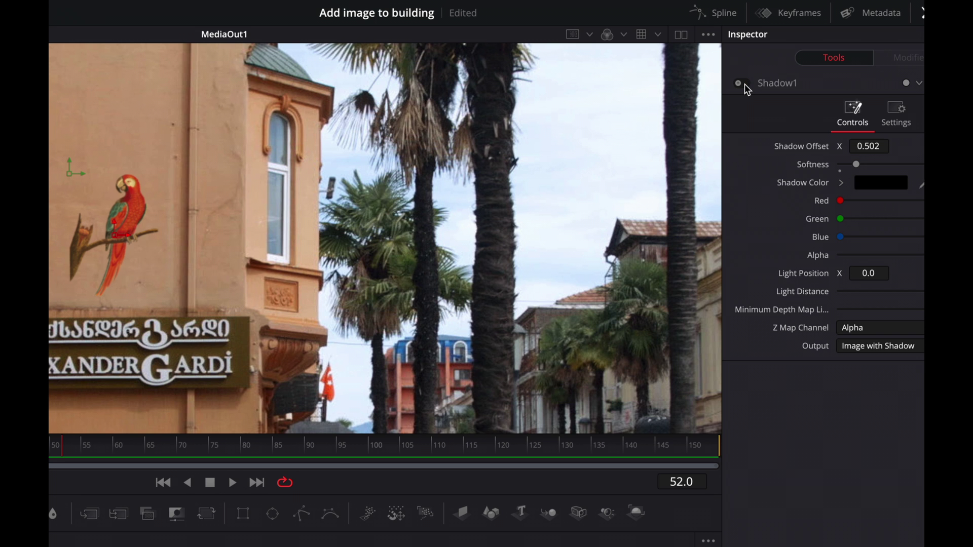
pyautogui.click(745, 85)
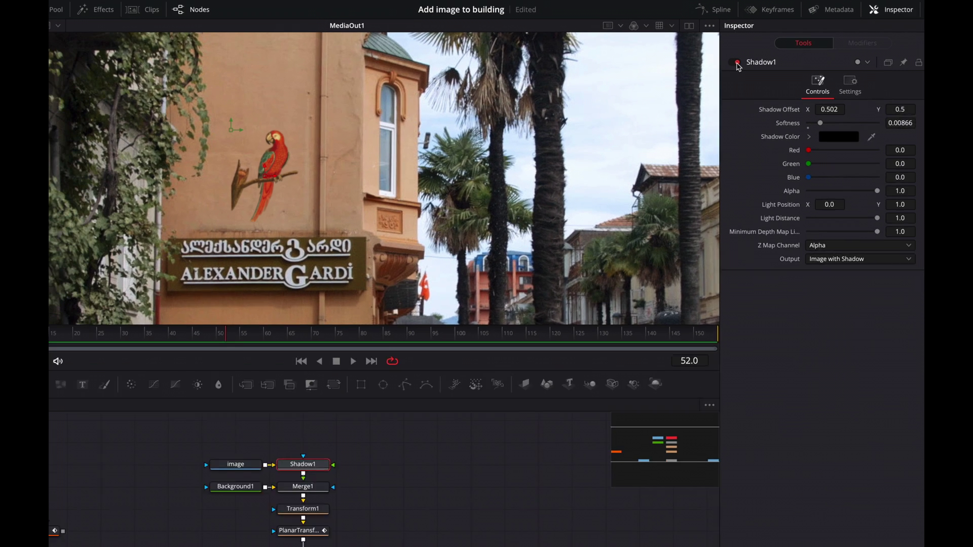
pyautogui.click(737, 63)
pyautogui.click(737, 63)
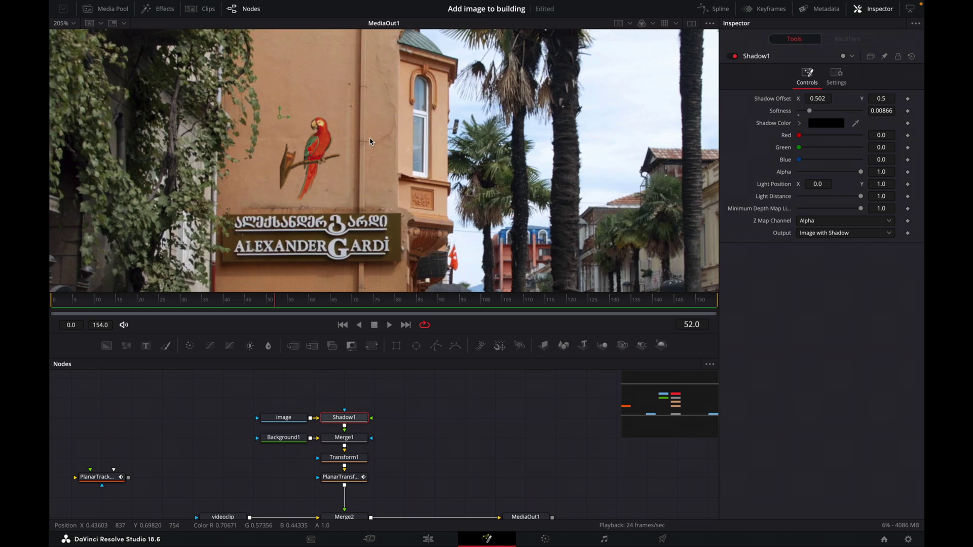
# - Fit the whole composite in the viewer, deselect Shadow1, and save the project
pyautogui.hotkey('ctrl', 'f')
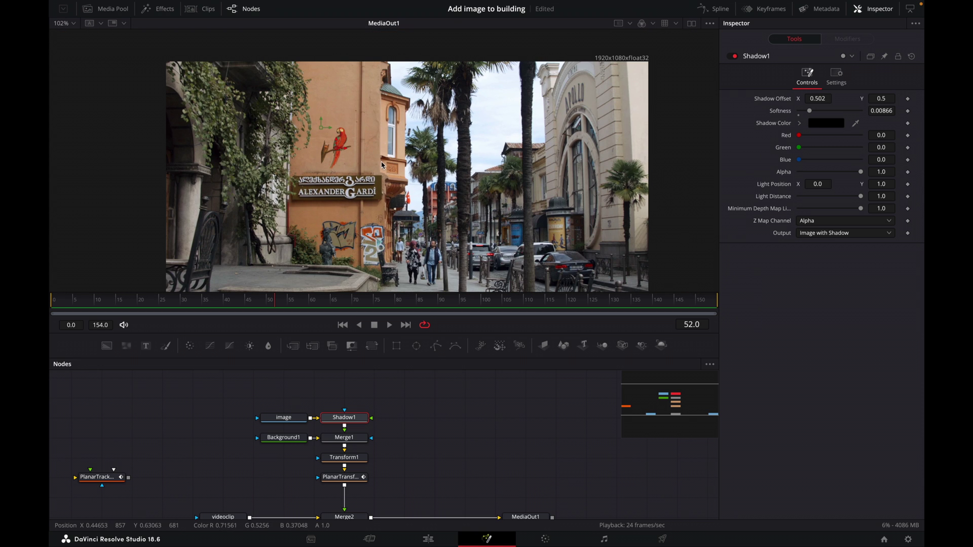
pyautogui.click(423, 404)
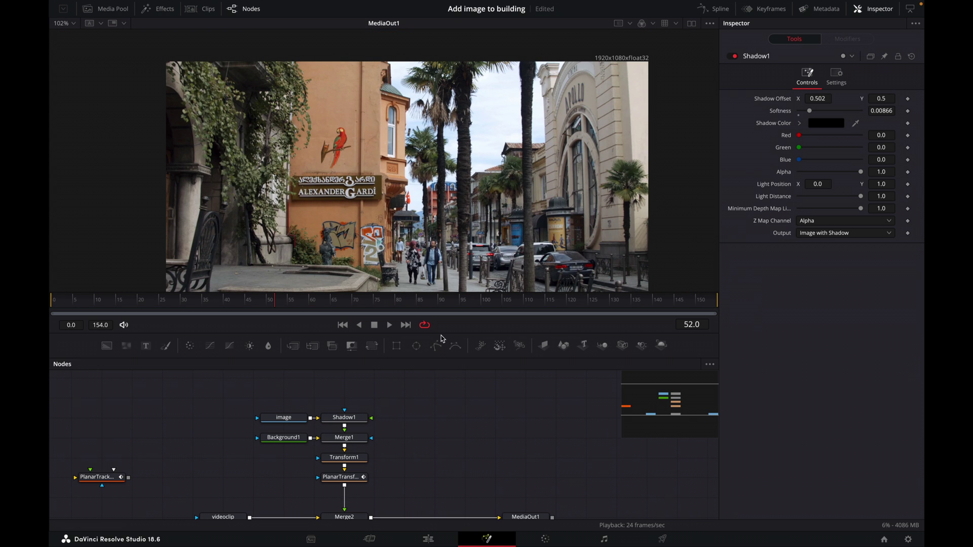
pyautogui.press('super+s')
# - Switch to the Edit page and play Fusion Clip 1 from the start, then replay it, to check the parrot on the wall
pyautogui.click(428, 539)
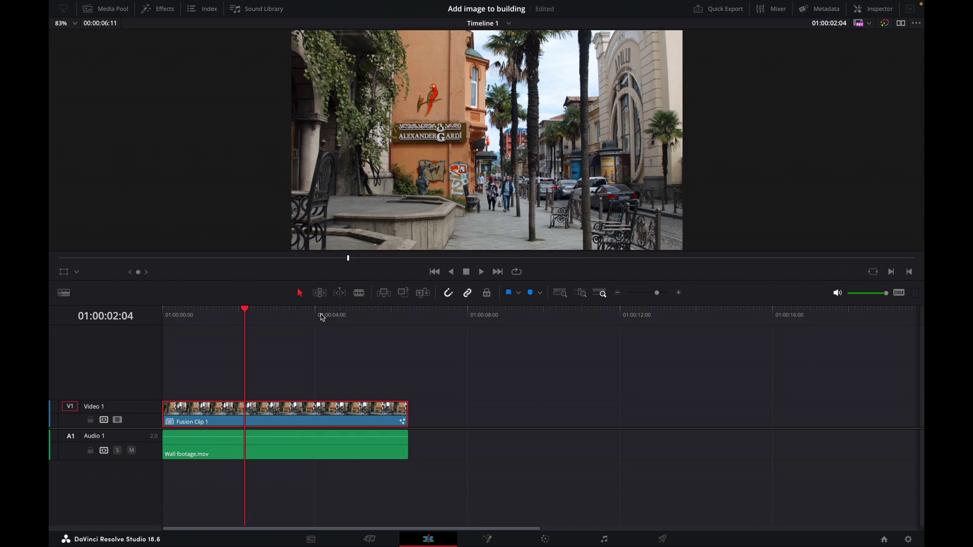
pyautogui.press('Home')
pyautogui.press('space')
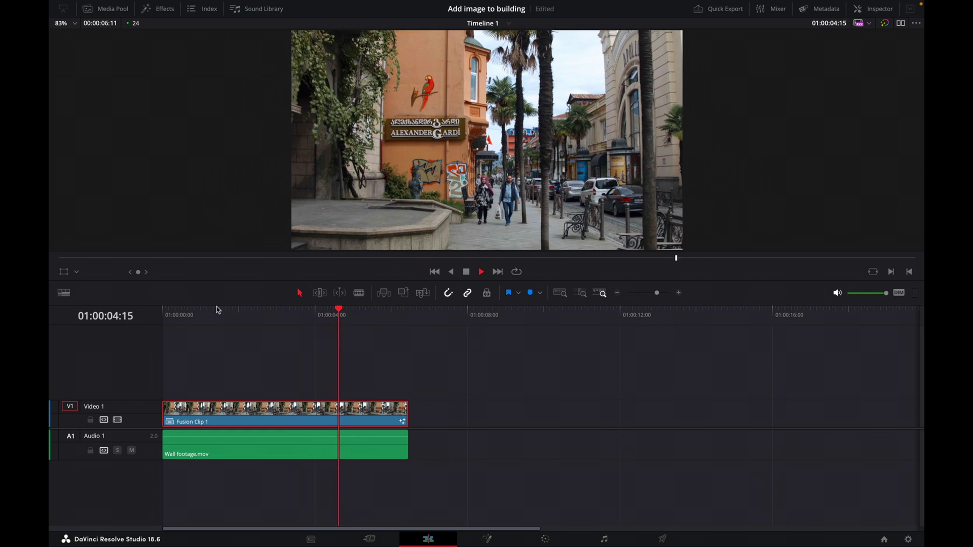
pyautogui.press('Home')
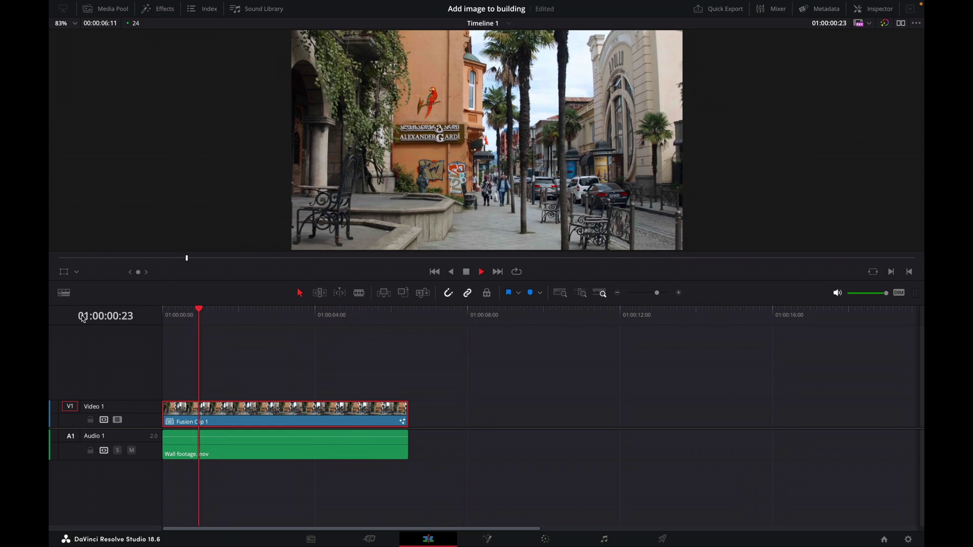